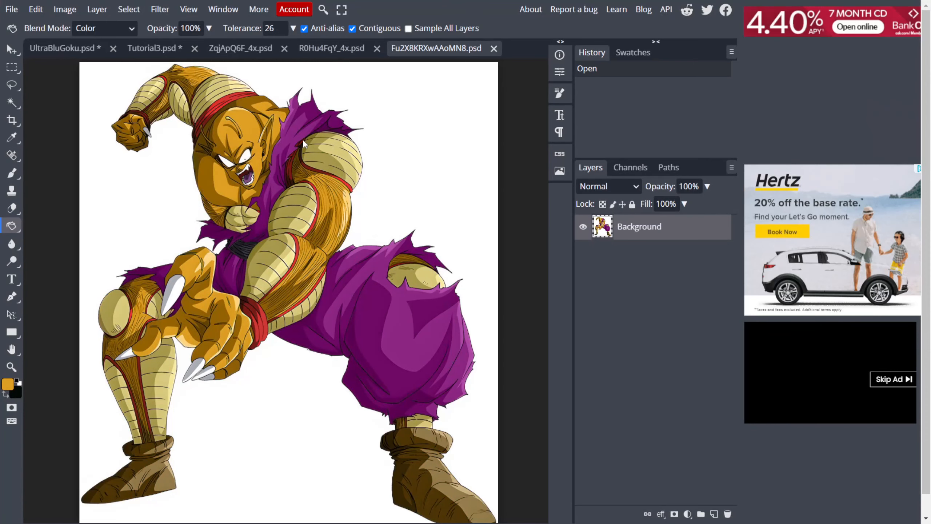
# Compare the open character renders, inspecting the transparent ZqjApQ6F_4x and R0Hu4FqY_4x images against the white-backed Fu2X8KRXwAAoMN8 image.
pyautogui.hscroll(-1, 303, 139)
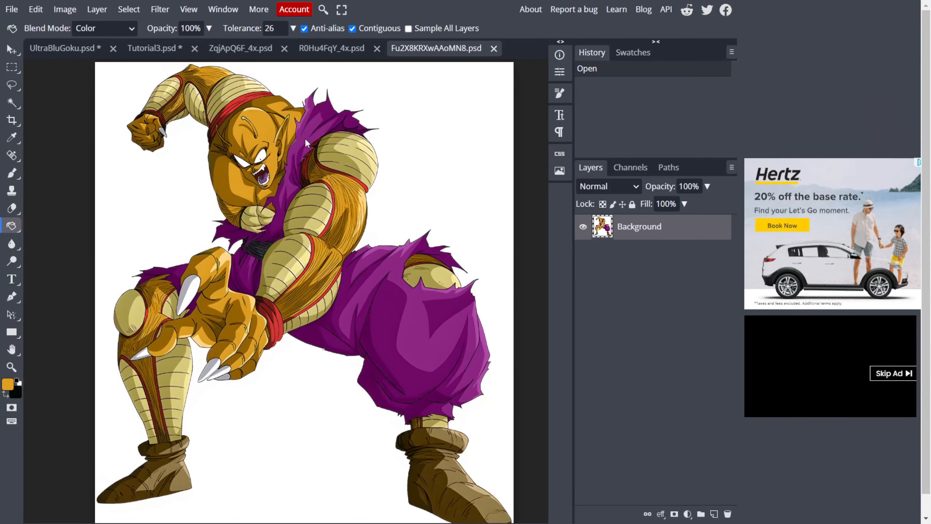
pyautogui.click(333, 52)
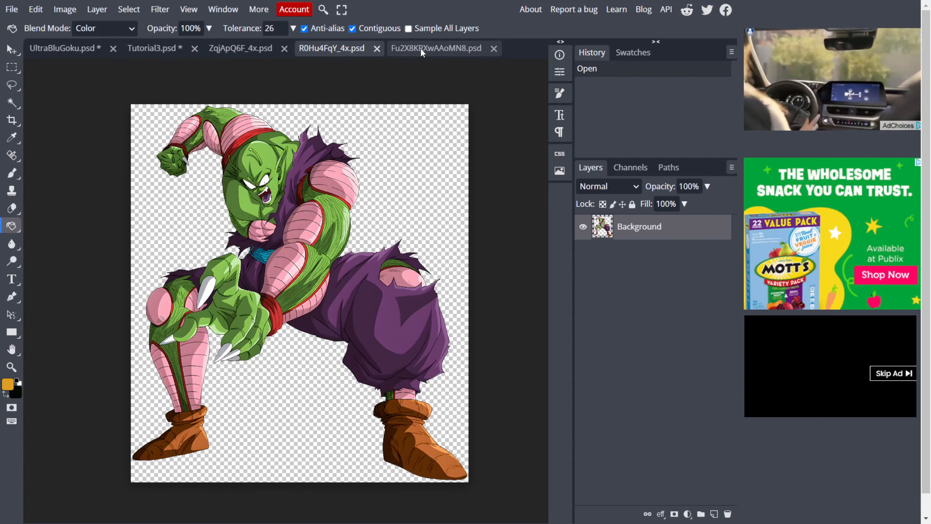
pyautogui.click(401, 53)
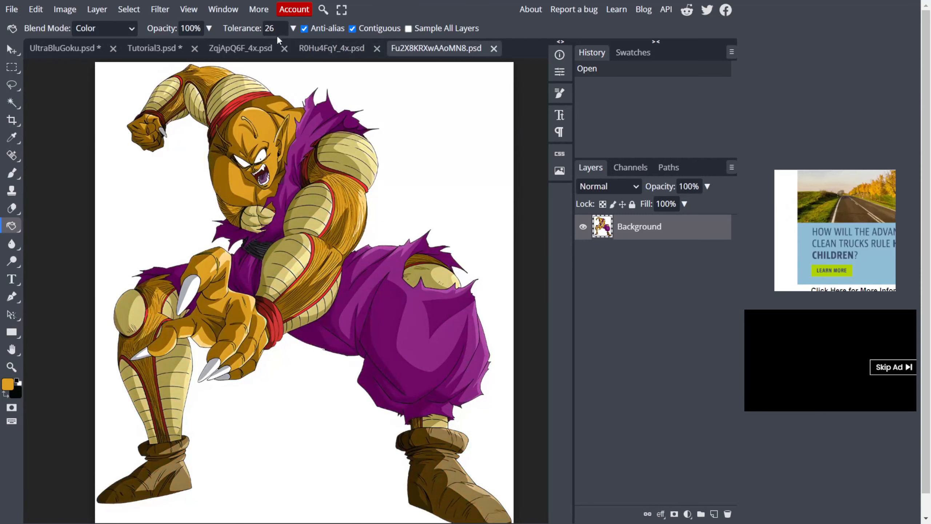
pyautogui.click(12, 105)
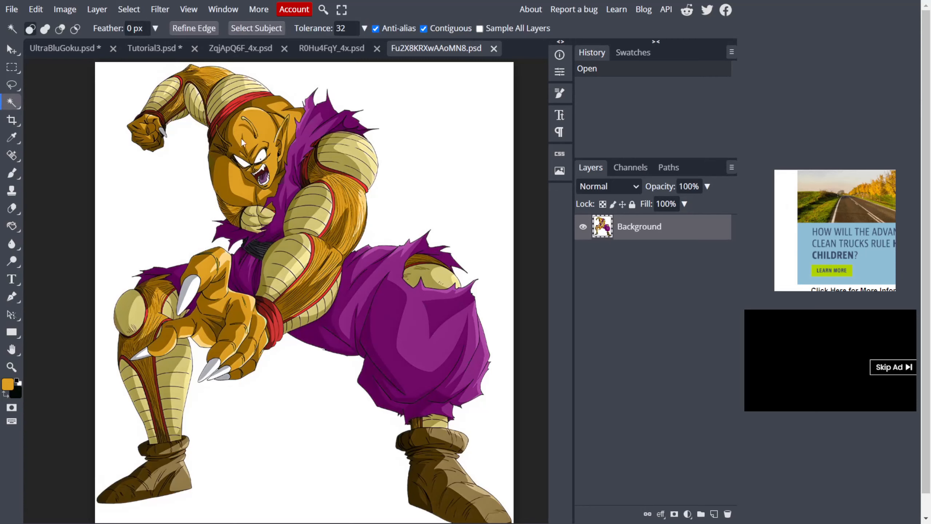
pyautogui.click(256, 48)
pyautogui.scroll(-5, 295, 223)
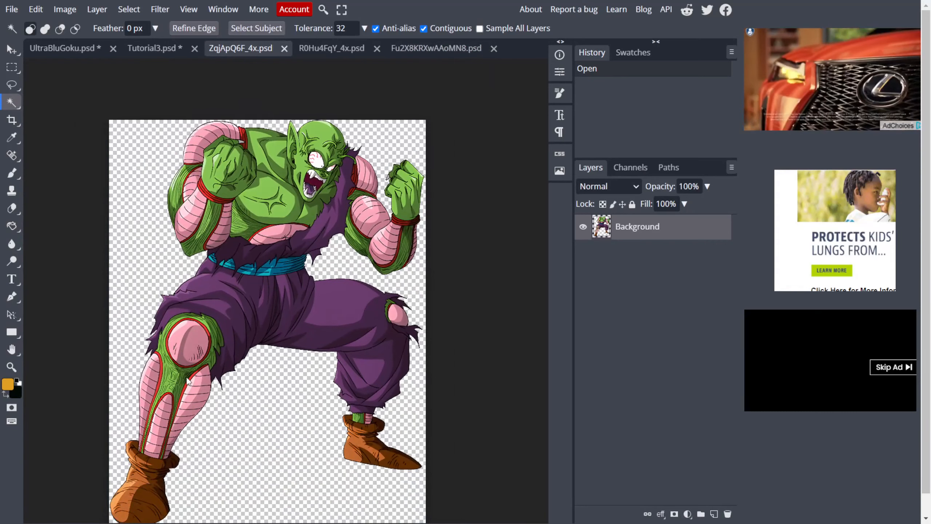
pyautogui.click(423, 50)
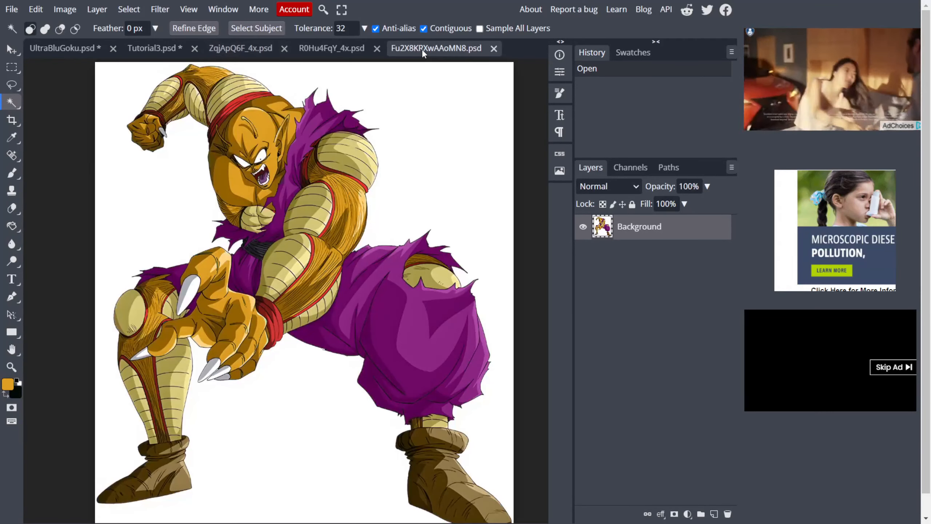
pyautogui.click(248, 48)
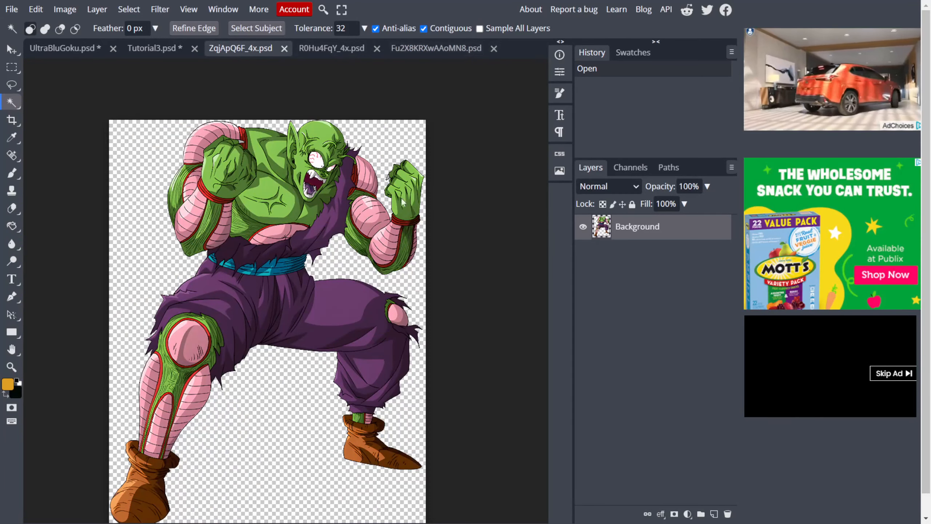
pyautogui.scroll(5, 362, 246)
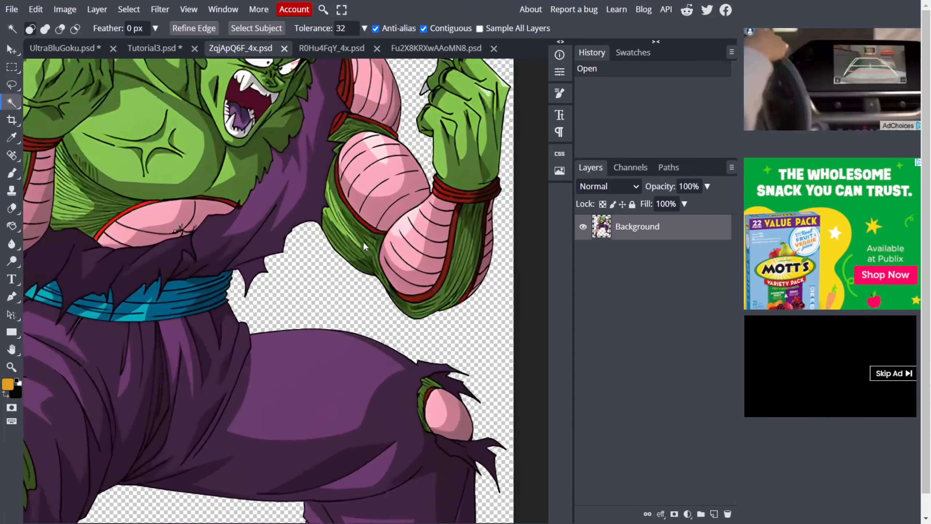
pyautogui.scroll(-5, 365, 245)
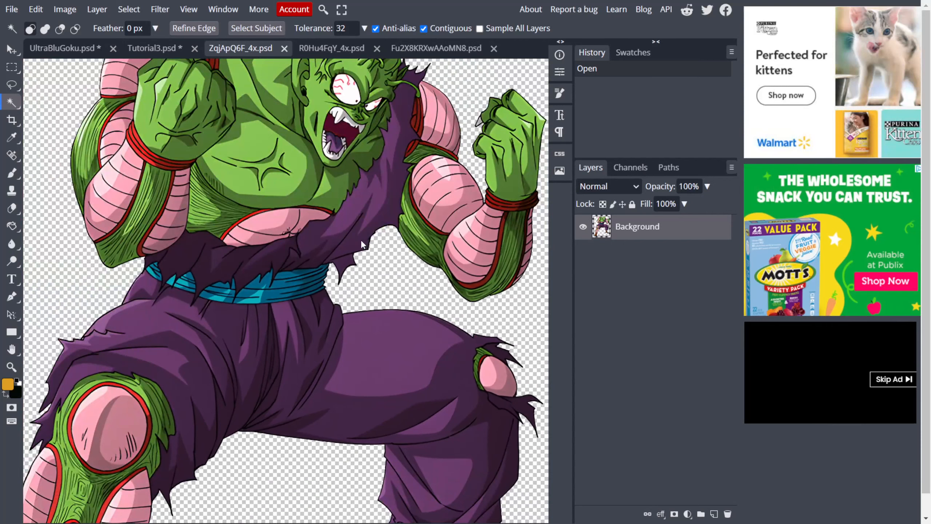
pyautogui.scroll(-5, 352, 191)
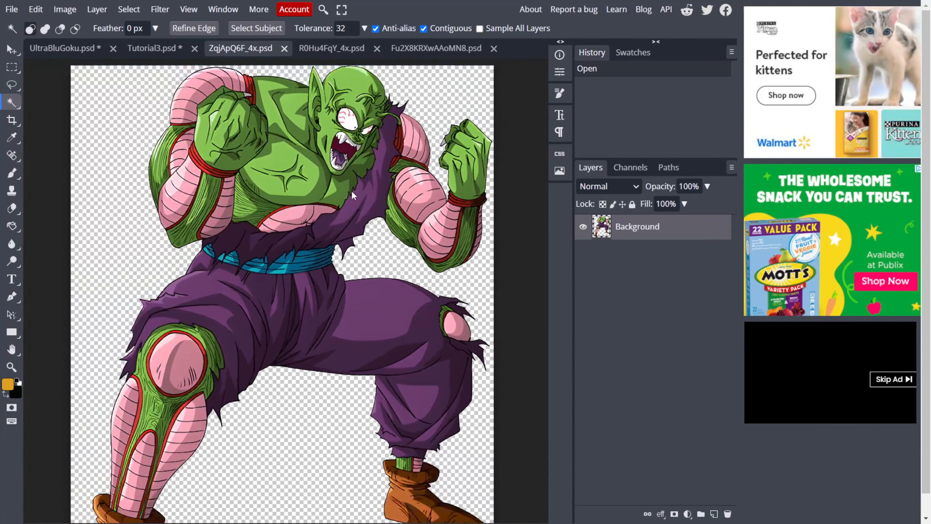
# Select the white background around the orange character in Fu2X8KRXwAAoMN8.psd with the Magic Wand and delete it.
pyautogui.click(416, 51)
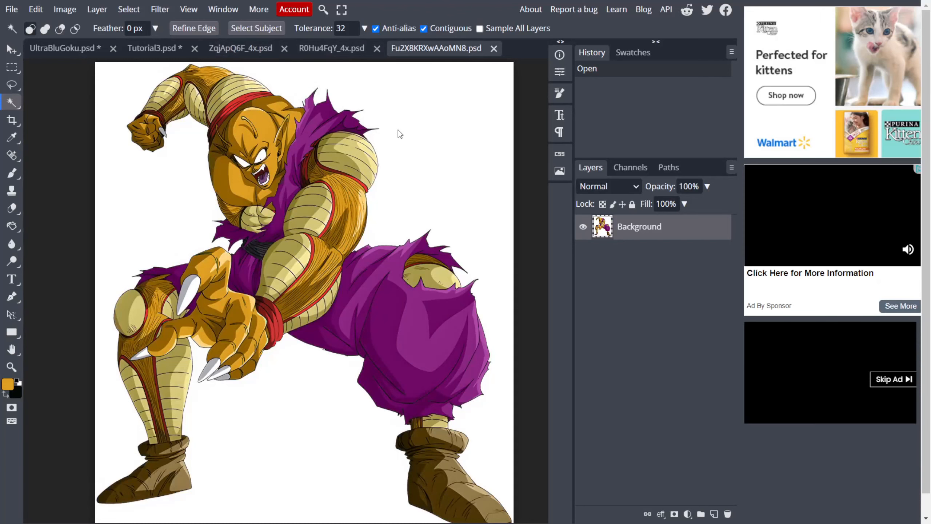
pyautogui.click(392, 104)
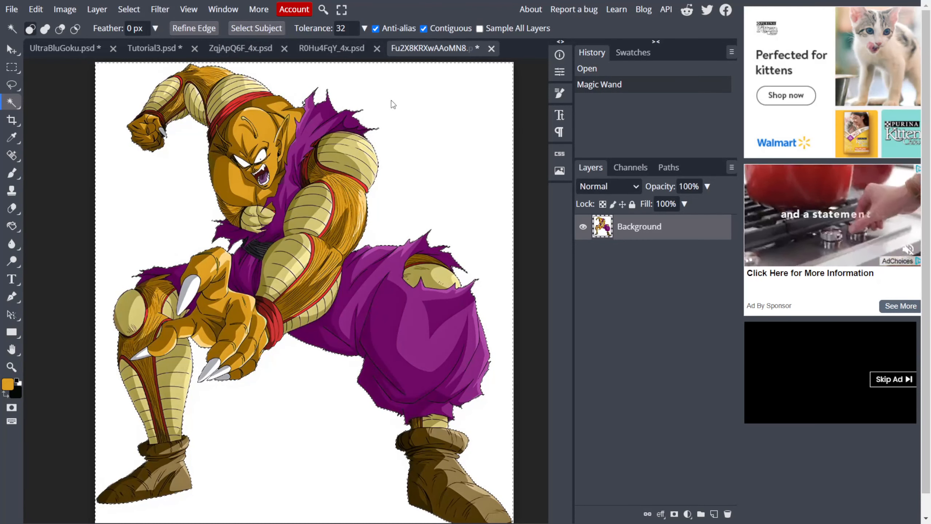
pyautogui.press('Delete')
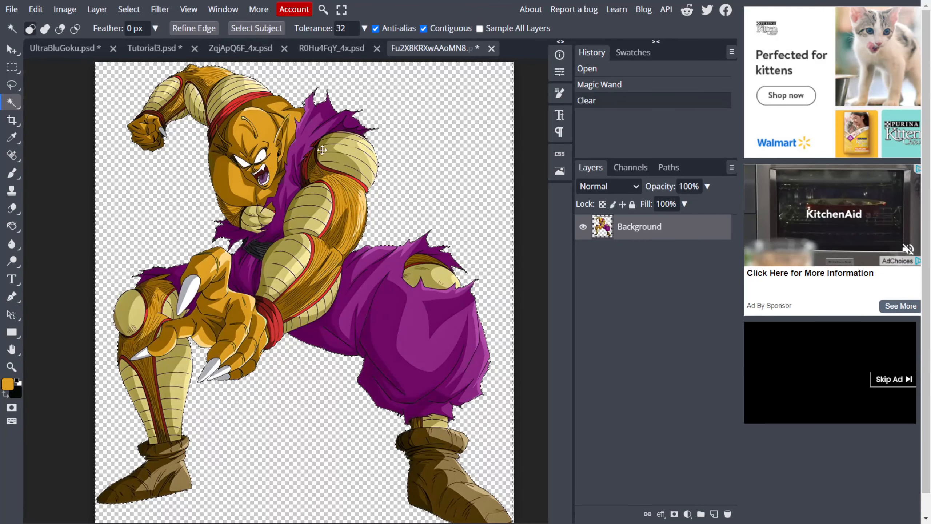
pyautogui.scroll(-1, 317, 175)
pyautogui.scroll(-1, 317, 174)
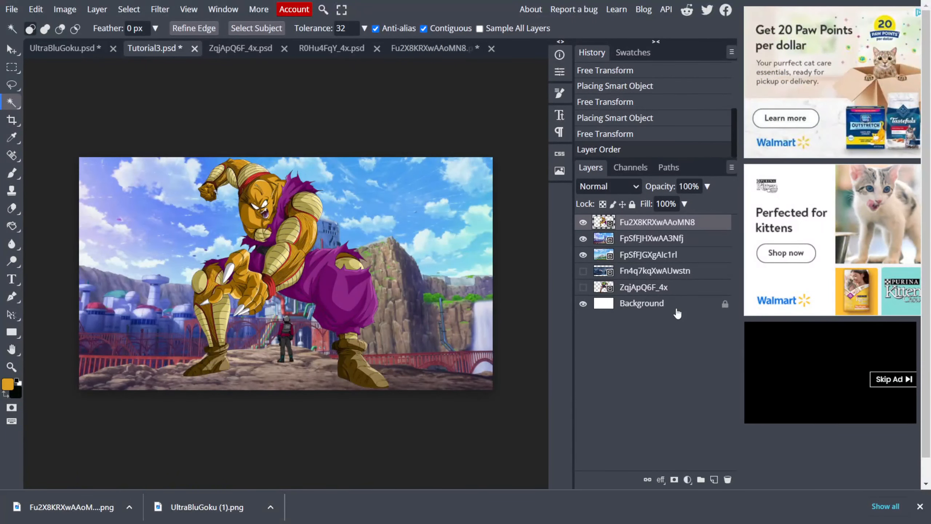
# Preview the Fn4q7kqXwAUwstn background by temporarily hiding FpSfFJHXwAA3Nfj and FpSfFJGXgAIc1rl, leaving all three background layers shown.
pyautogui.click(583, 238)
pyautogui.click(583, 271)
pyautogui.click(583, 255)
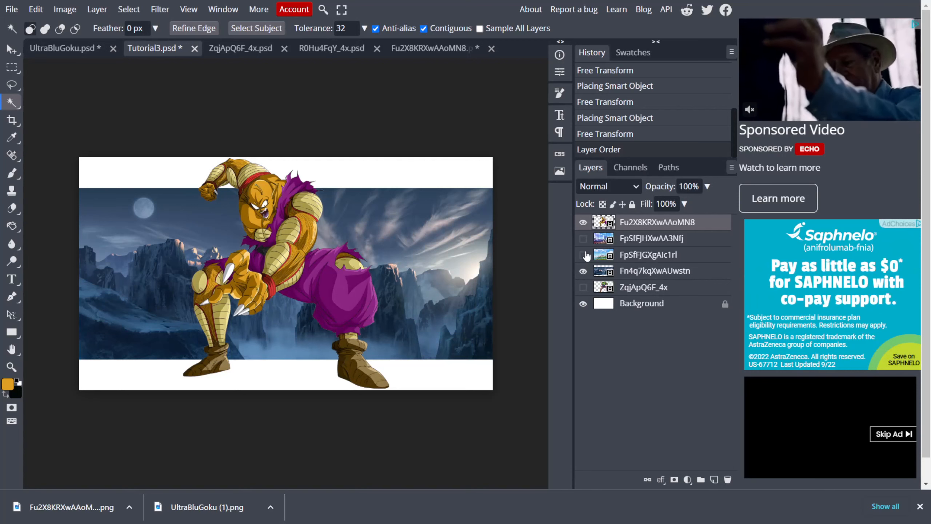
pyautogui.click(583, 255)
pyautogui.click(584, 239)
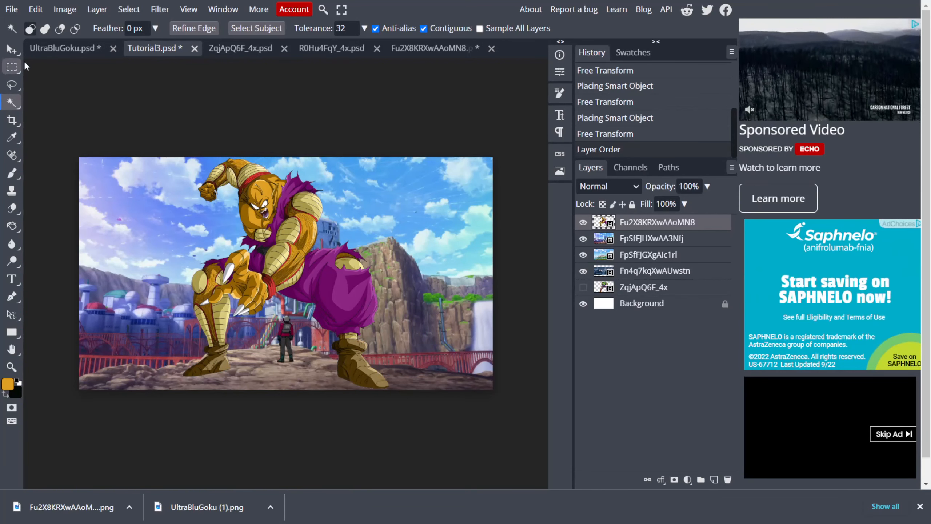
# Scale the Fu2X8KRXwAAoMN8 character proportionally to about 126% and position its head and raised fist within the canvas.
pyautogui.click(11, 50)
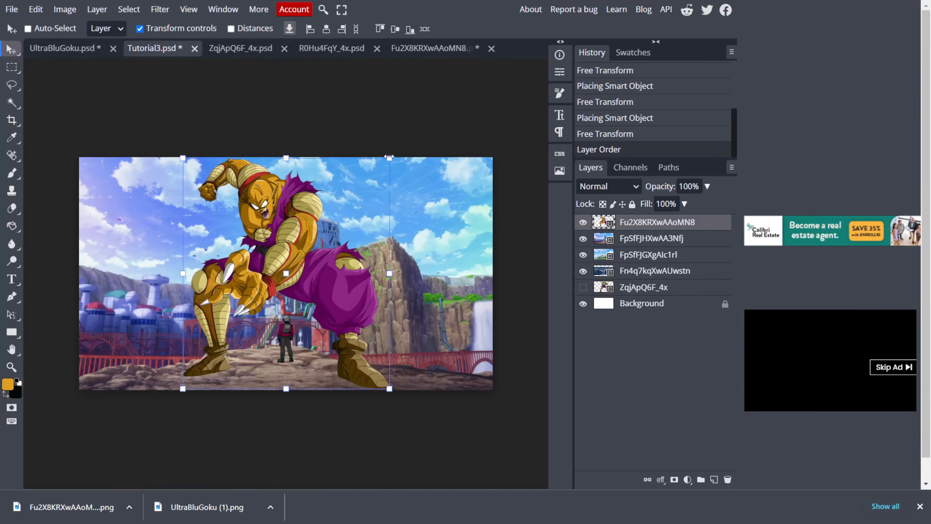
pyautogui.moveTo(389, 160); pyautogui.dragTo(390, 166)
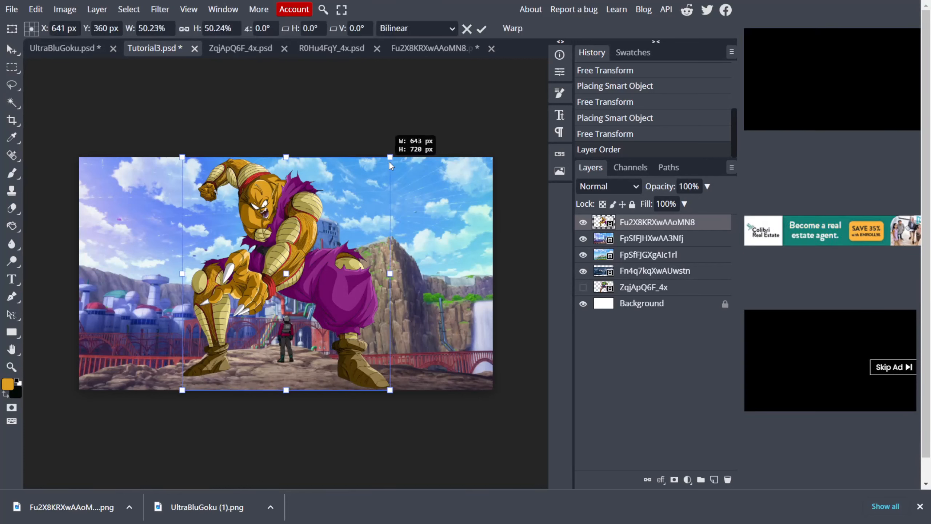
pyautogui.click(184, 29)
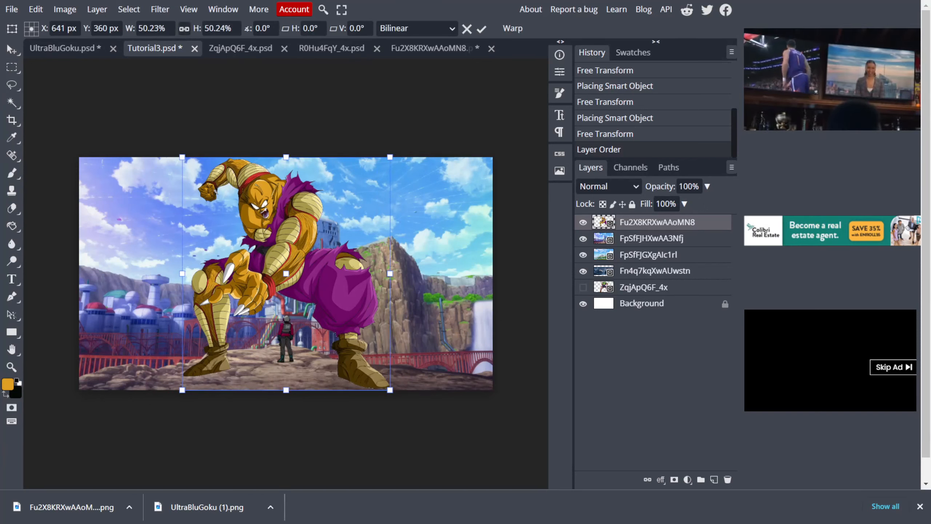
pyautogui.moveTo(389, 158); pyautogui.dragTo(283, 491)
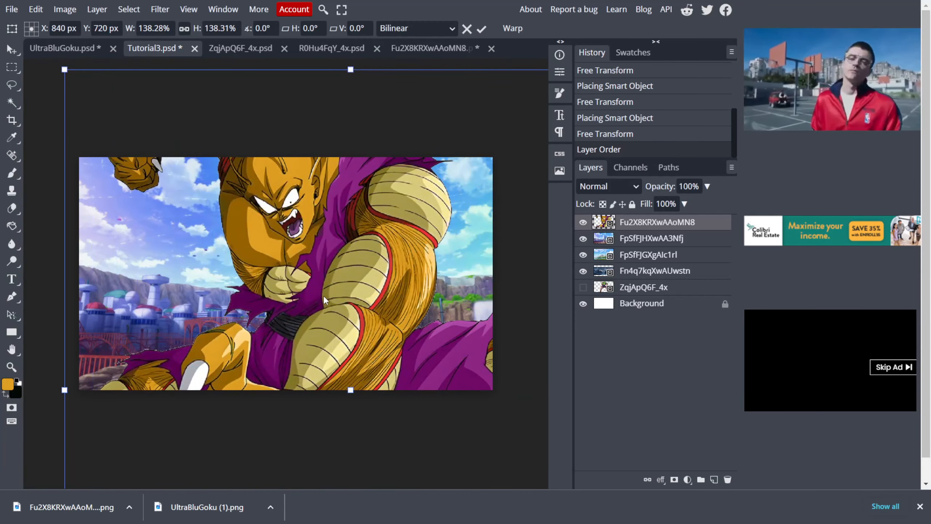
pyautogui.scroll(-2, 325, 289)
pyautogui.scroll(-1, 325, 289)
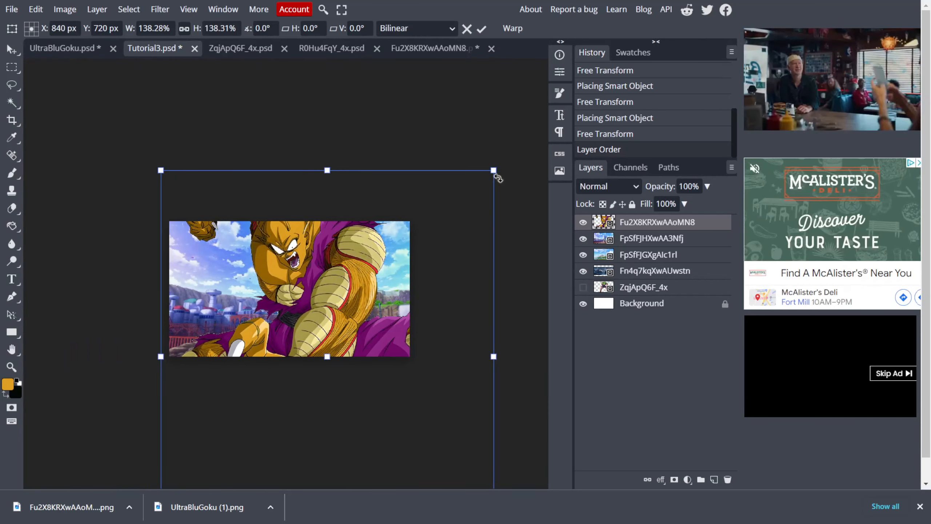
pyautogui.moveTo(496, 173); pyautogui.dragTo(403, 212)
pyautogui.moveTo(345, 258); pyautogui.dragTo(366, 238)
pyautogui.scroll(3, 347, 243)
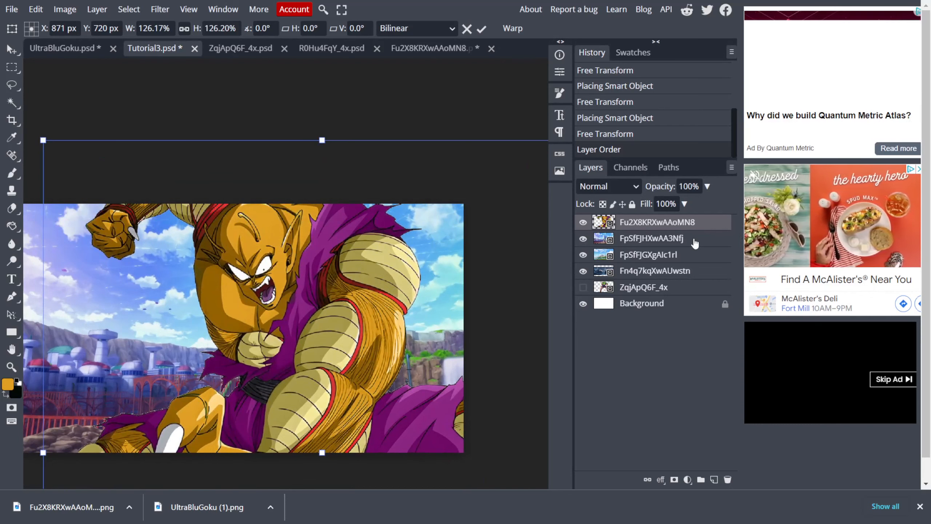
pyautogui.click(623, 238)
# Set the blend mode of the FpSfFJHXwAA3Nfj background layer above the wp3597497 texture to Overlay.
pyautogui.hscroll(-3, 410, 273)
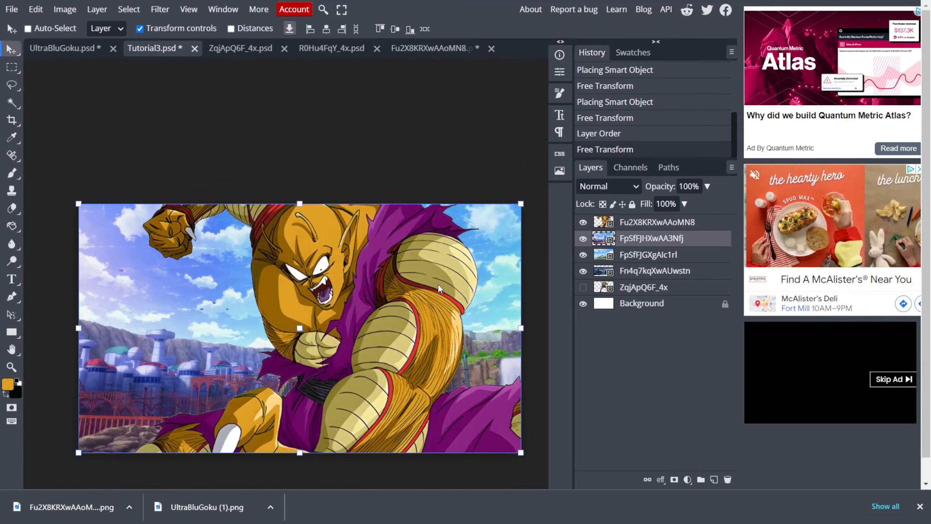
pyautogui.scroll(-1, 468, 272)
pyautogui.hscroll(-1, 468, 272)
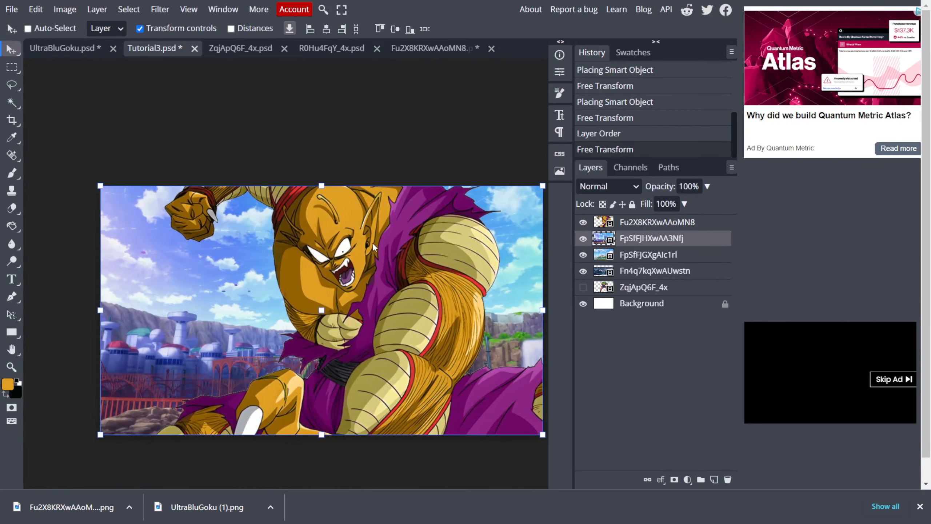
pyautogui.hscroll(2, 385, 243)
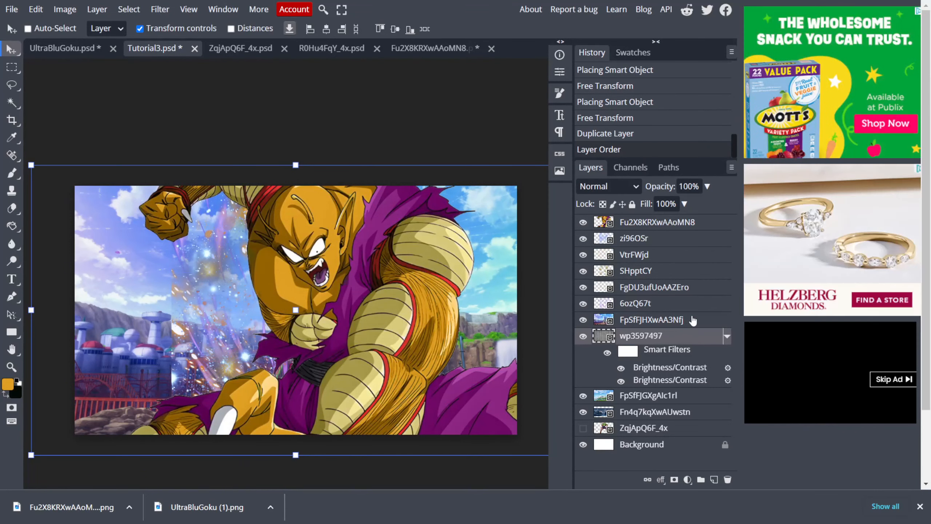
pyautogui.click(693, 320)
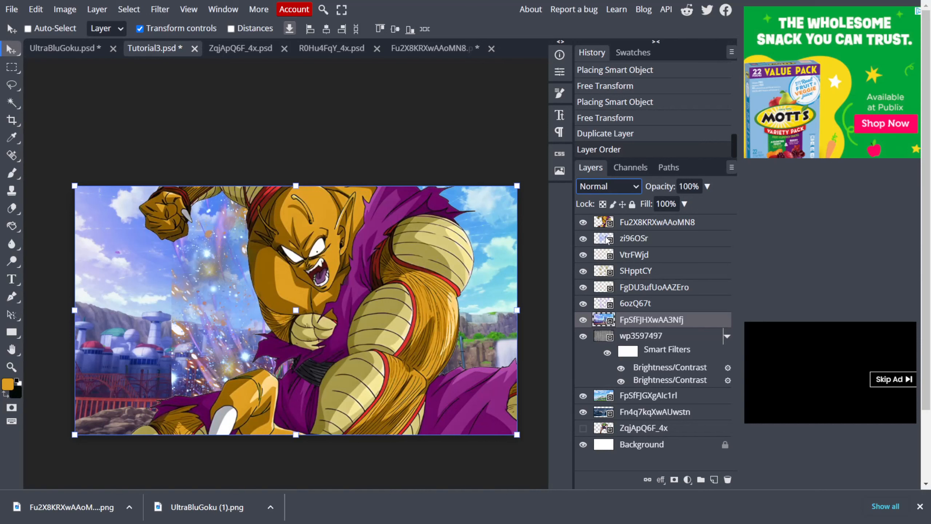
pyautogui.hotkey('alt', 'shift', 'o')
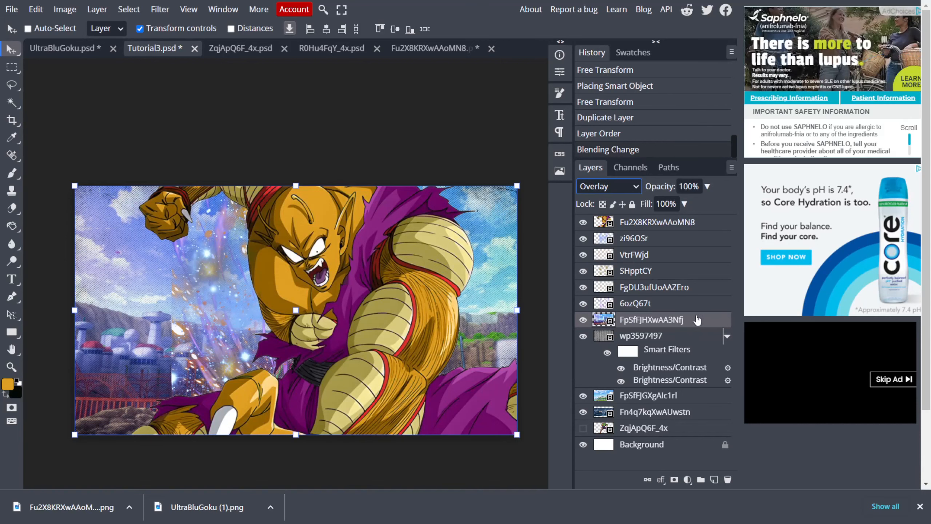
# Examine the wp3597497 texture with and without its smart filters while FpSfFJHXwAA3Nfj is hidden, and show that layer again.
pyautogui.click(667, 336)
pyautogui.click(583, 319)
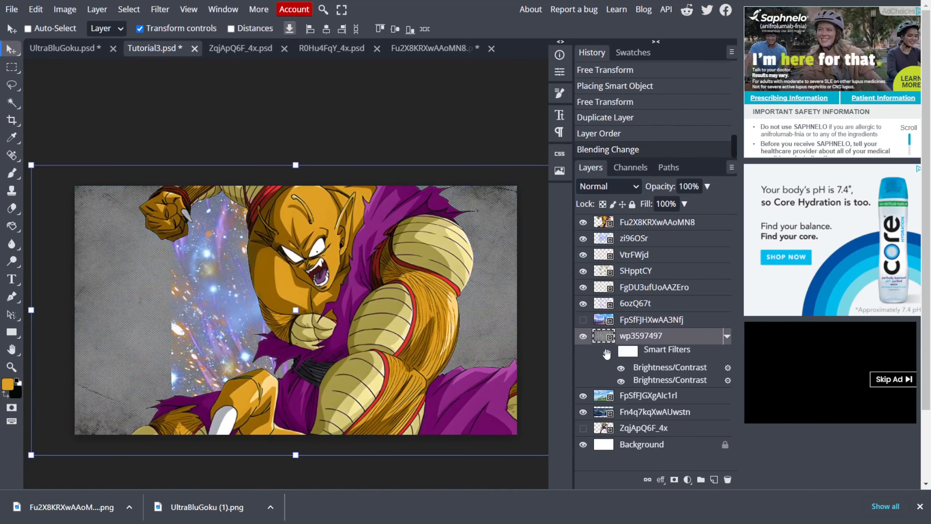
pyautogui.click(607, 352)
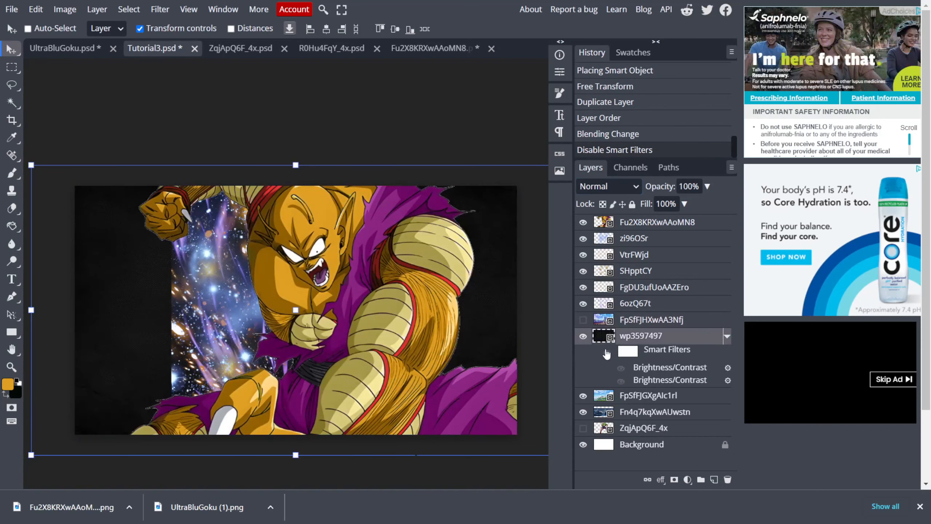
pyautogui.click(607, 352)
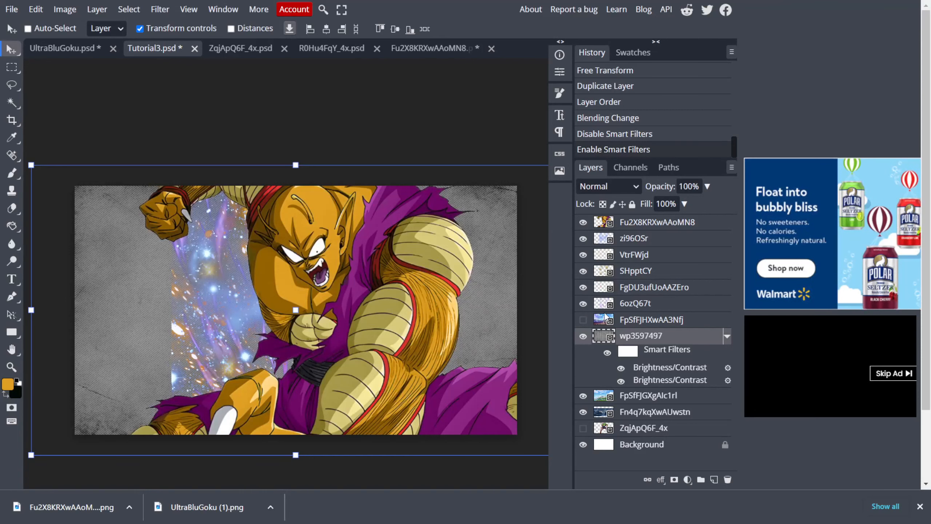
pyautogui.click(584, 319)
pyautogui.click(693, 319)
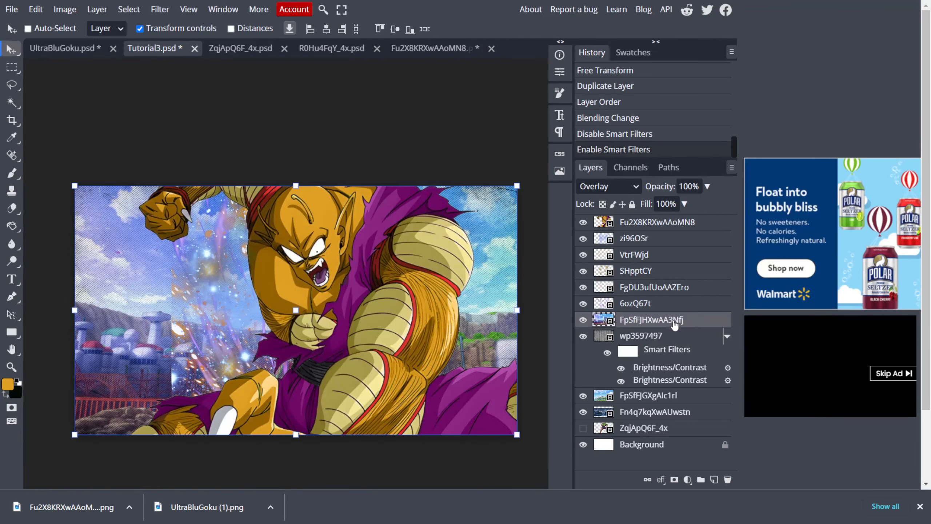
# Compare the wp3597497 texture with its Brightness/Contrast smart filters off and on, leaving both filters enabled.
pyautogui.click(607, 353)
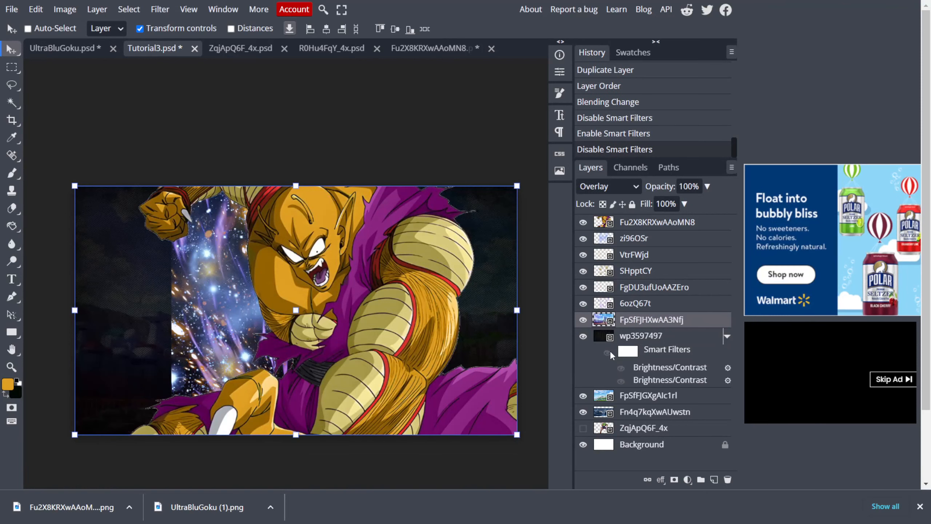
pyautogui.click(622, 368)
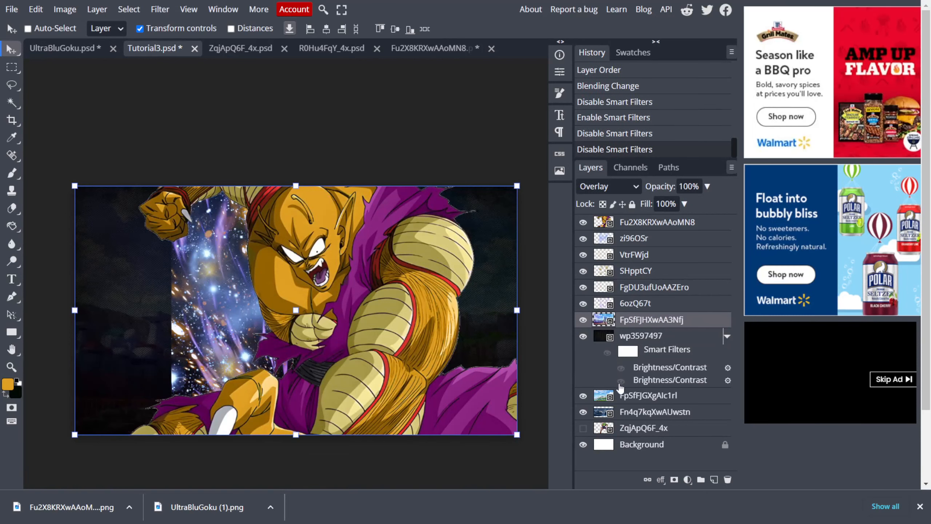
pyautogui.click(620, 381)
pyautogui.click(608, 353)
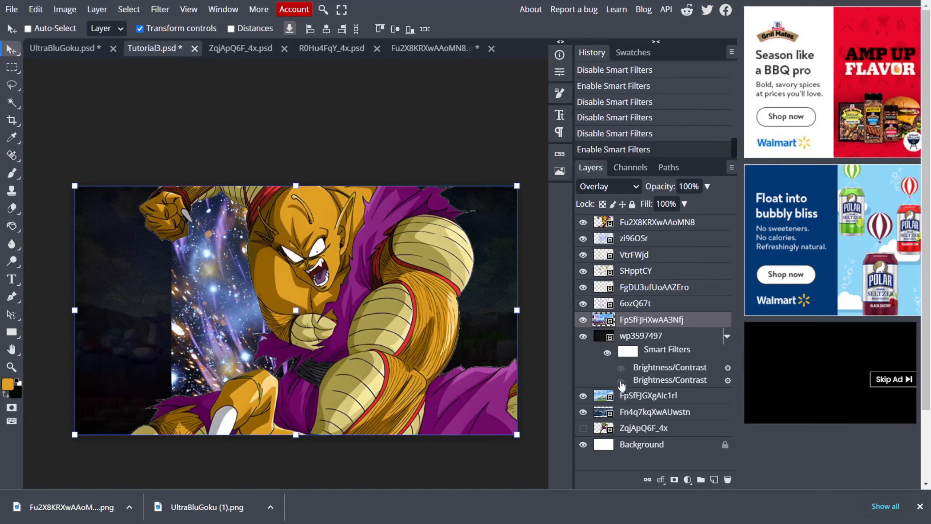
pyautogui.click(621, 381)
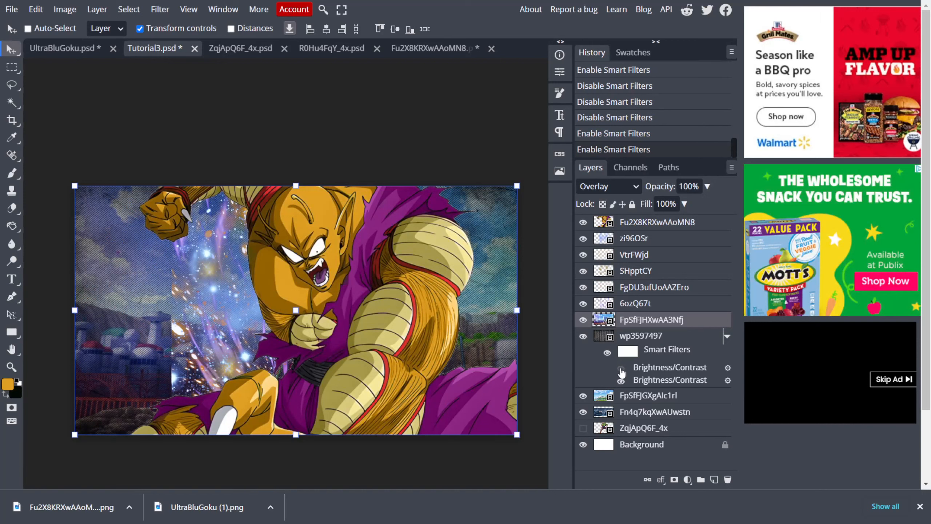
pyautogui.click(621, 368)
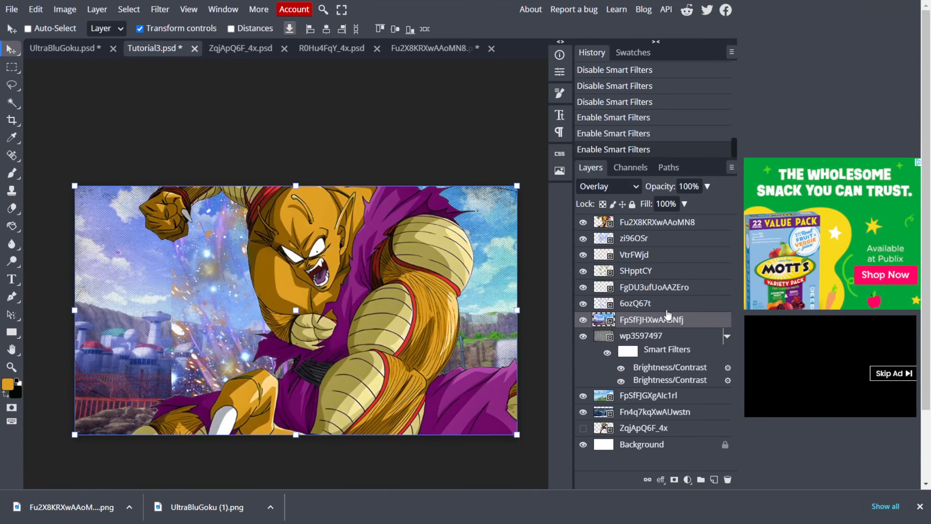
# Place the Fu2X8KRXwAAoMN8 character layer directly above FpSfFJHXwAA3Nfj, beneath all the effect layers.
pyautogui.click(666, 304)
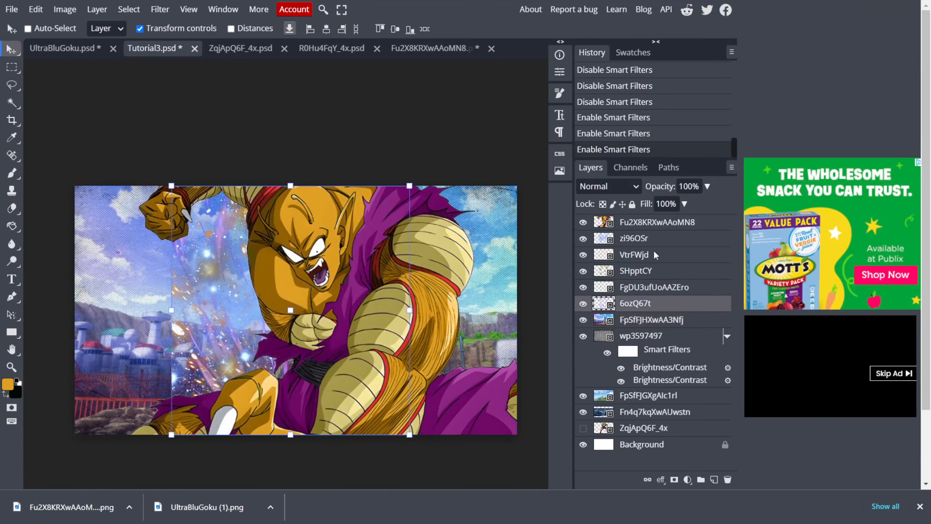
pyautogui.moveTo(671, 307); pyautogui.dragTo(671, 308)
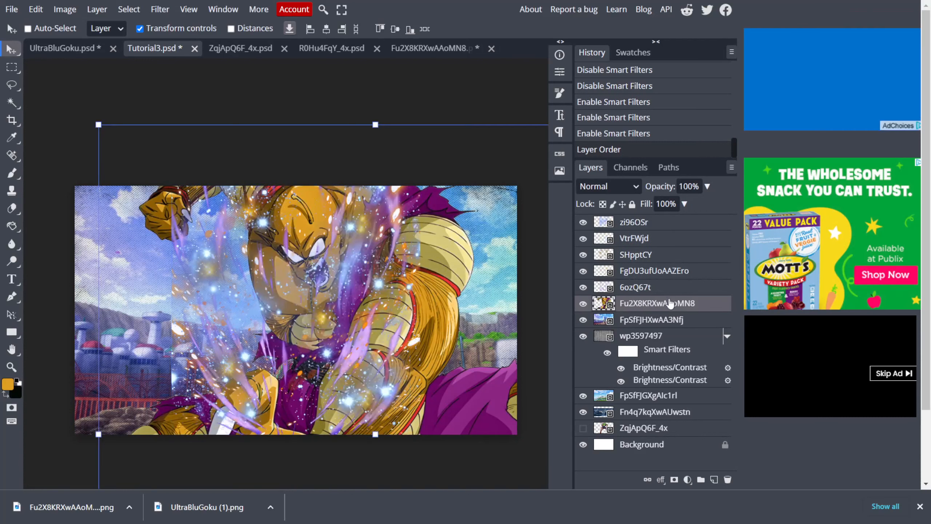
# Scale the zi96OSr sparkle layer proportionally to about 144% over the canvas and place it directly below the wp3597497 texture.
pyautogui.click(679, 228)
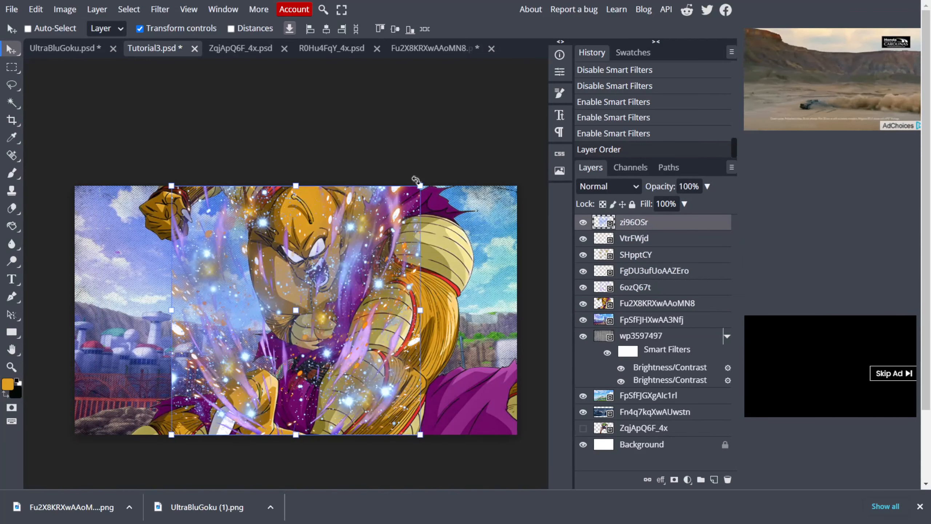
pyautogui.moveTo(421, 188); pyautogui.dragTo(310, 318)
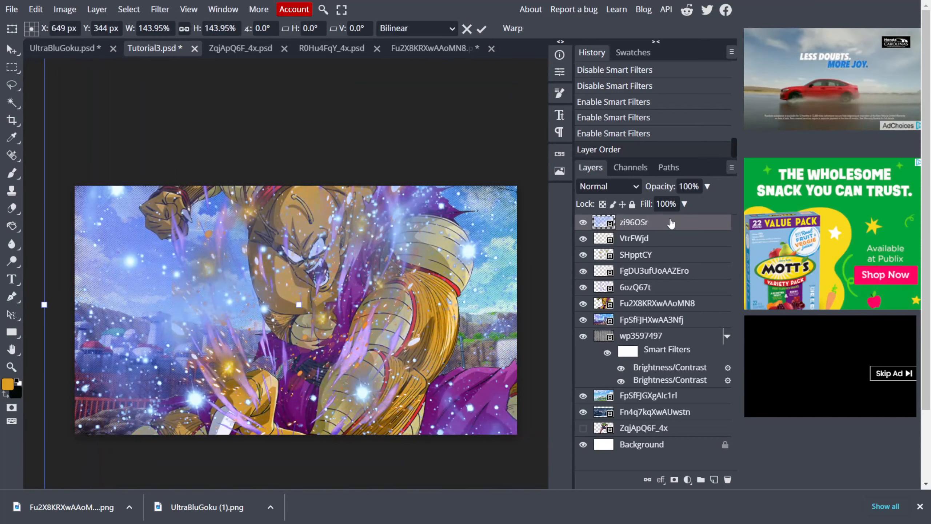
pyautogui.moveTo(671, 223); pyautogui.dragTo(672, 394)
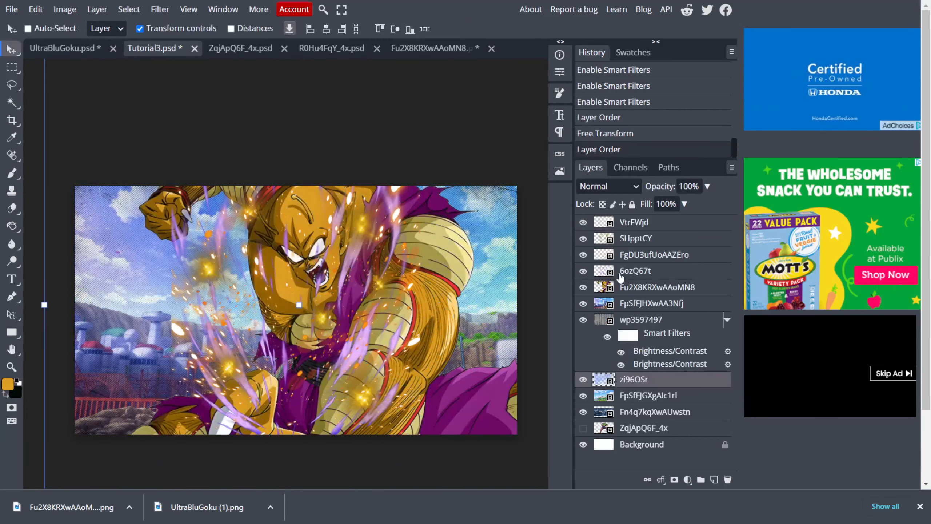
# Give the SHpptCY spark layer an orange Color Overlay of ff9800 in Color blend mode at 100% opacity.
pyautogui.click(656, 239)
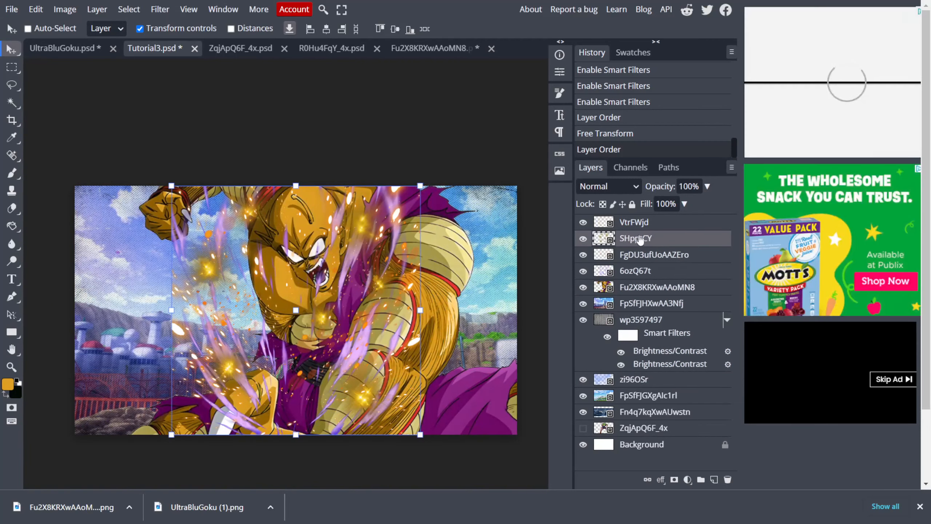
pyautogui.doubleClick(692, 239)
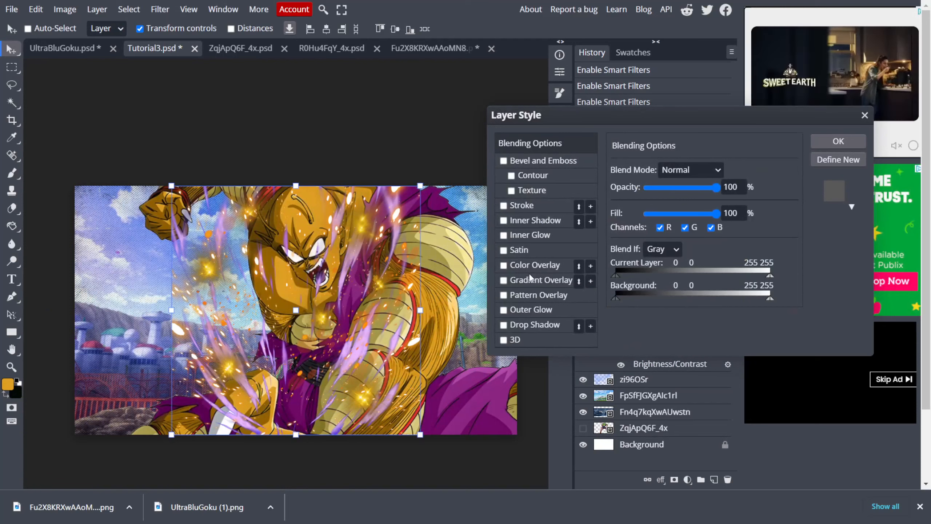
pyautogui.click(539, 265)
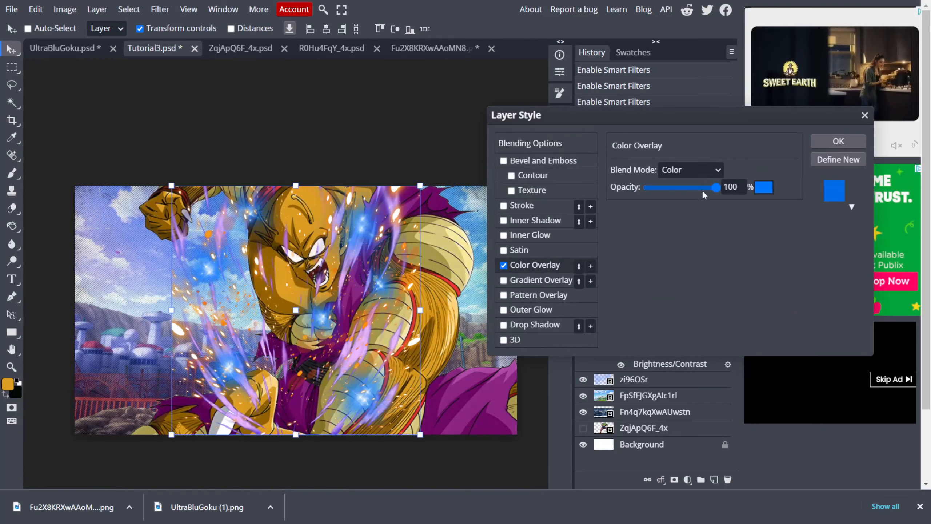
pyautogui.click(763, 187)
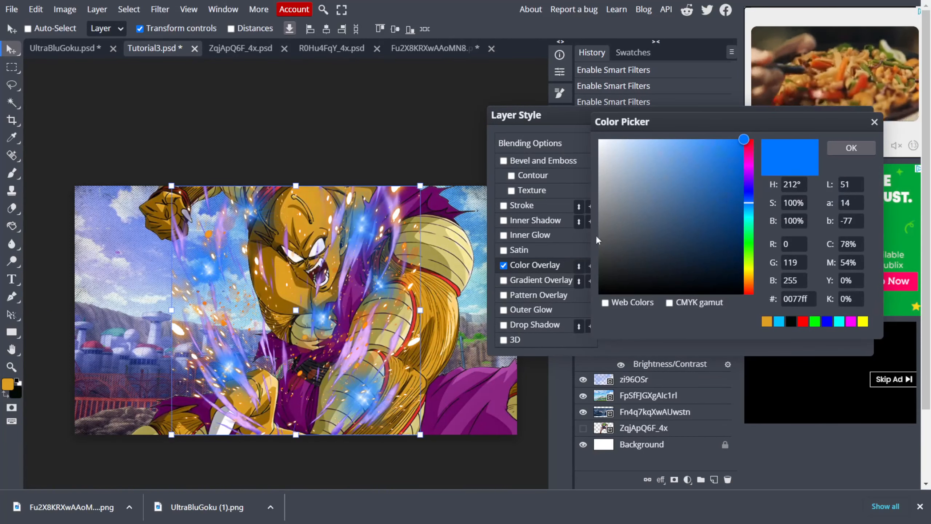
pyautogui.click(749, 282)
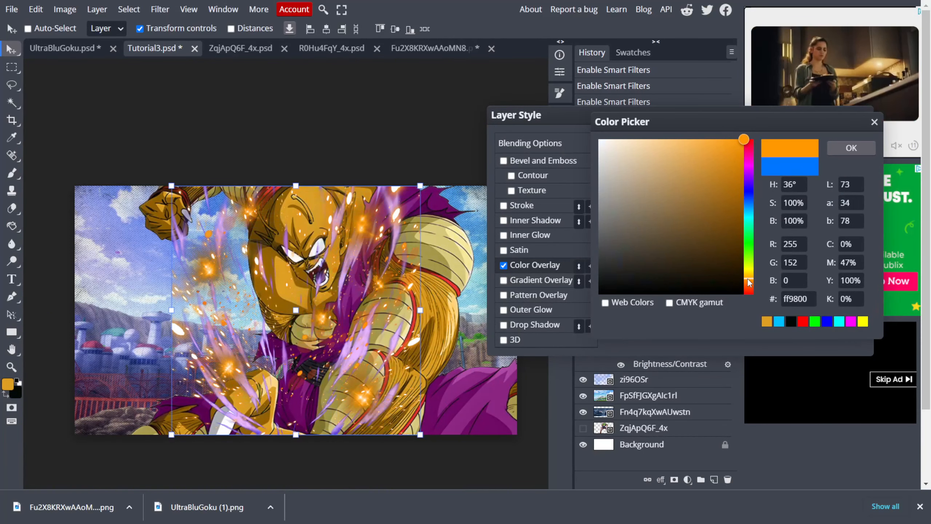
pyautogui.click(843, 146)
# Set the blend mode of the SHpptCY layer to Vivid Light in its blending options and apply the layer style.
pyautogui.click(590, 146)
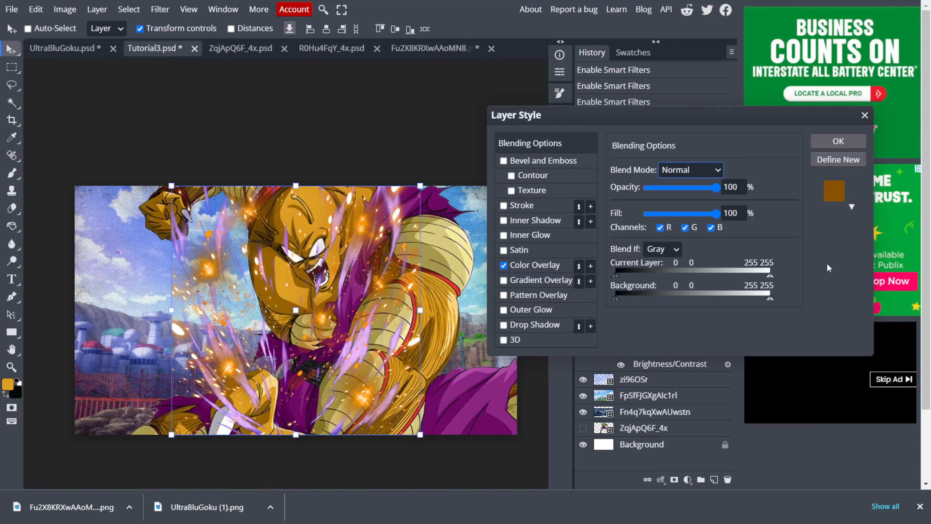
pyautogui.press('Down')
pyautogui.press('Down')
pyautogui.press('Down')
pyautogui.press('Down')
pyautogui.press('Down')
pyautogui.press('Down')
pyautogui.press('Down')
pyautogui.press('Down')
pyautogui.press('Down')
pyautogui.press('Down')
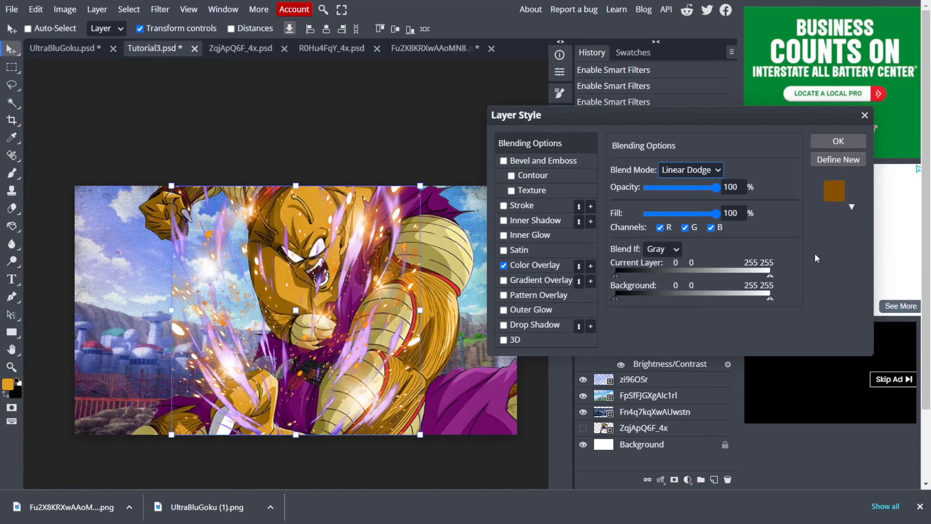
pyautogui.press('Down')
pyautogui.press('Down')
pyautogui.press('Down')
pyautogui.press('Down')
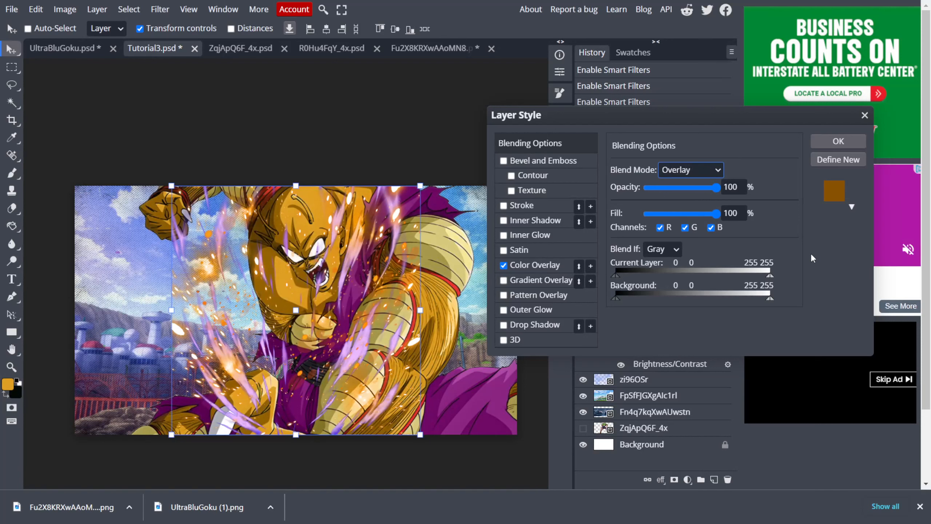
pyautogui.press('Down')
pyautogui.press('Down')
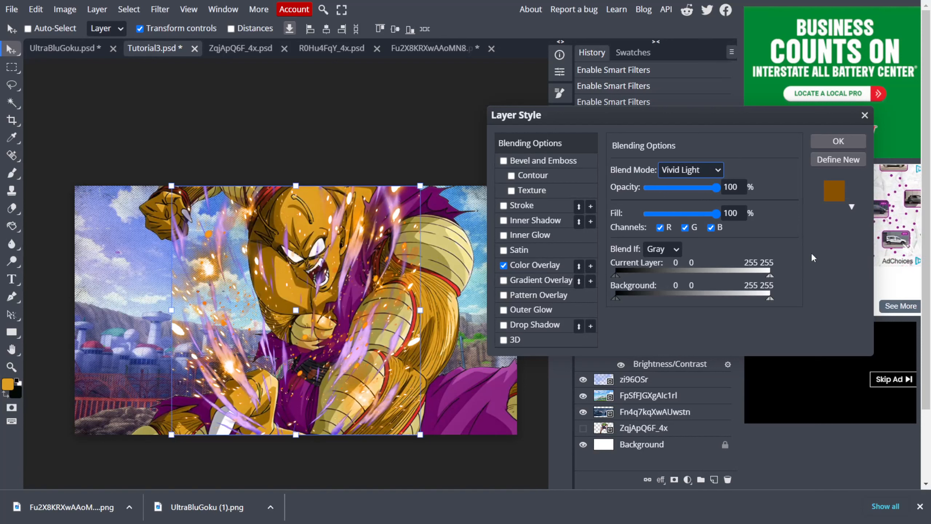
pyautogui.press('Up')
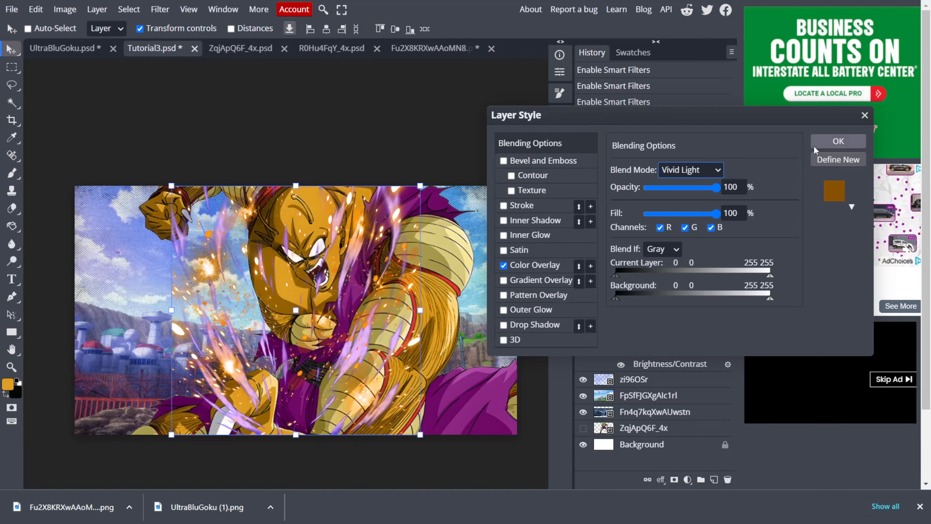
pyautogui.click(836, 142)
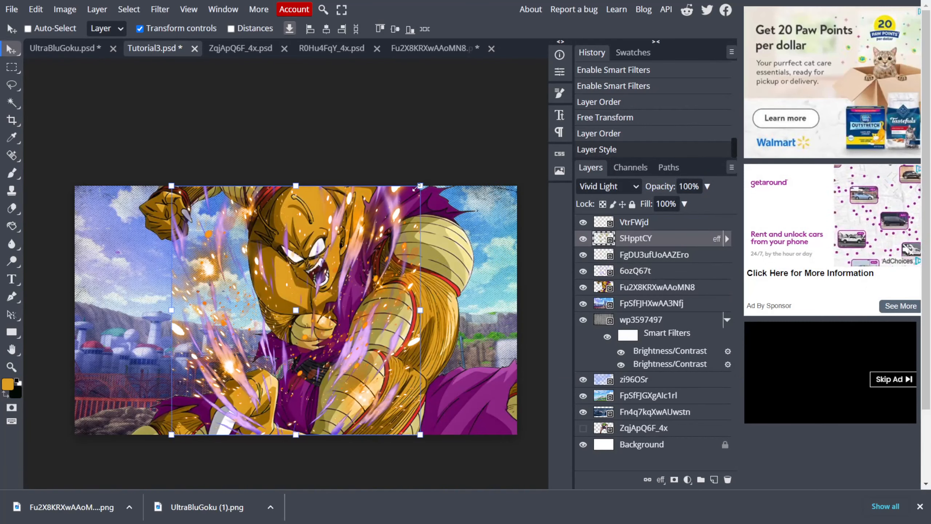
# Scale the SHpptCY sparks to about 90%, shift them over the left side of the artwork, and place the layer below the character.
pyautogui.moveTo(420, 185); pyautogui.dragTo(491, 123)
pyautogui.moveTo(365, 190); pyautogui.dragTo(245, 213)
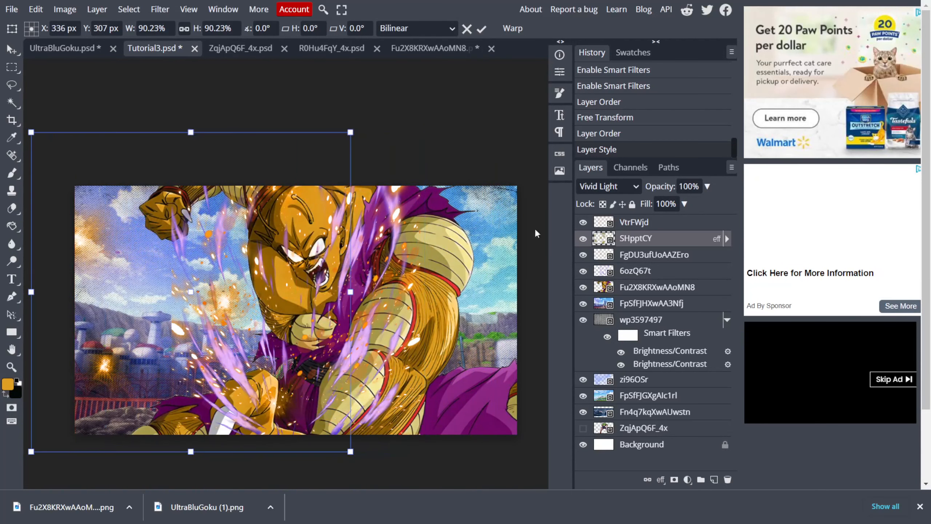
pyautogui.moveTo(656, 283); pyautogui.dragTo(653, 290)
# Duplicate the SHpptCY spark layer and move the copy to the right edge of the artwork.
pyautogui.rightClick(658, 282)
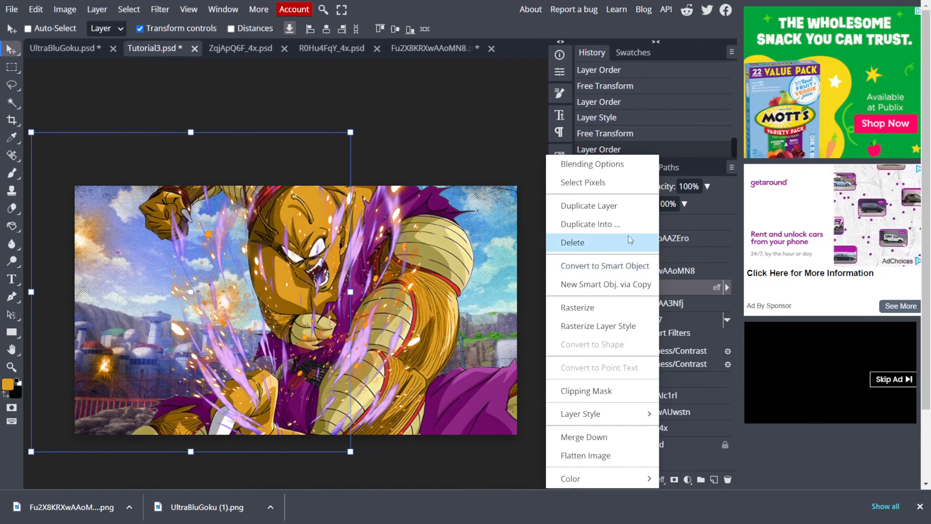
pyautogui.click(605, 206)
pyautogui.moveTo(469, 237); pyautogui.dragTo(683, 264)
# Duplicate the spark copy again and move this second copy to the upper-left sky around the raised fist.
pyautogui.rightClick(684, 290)
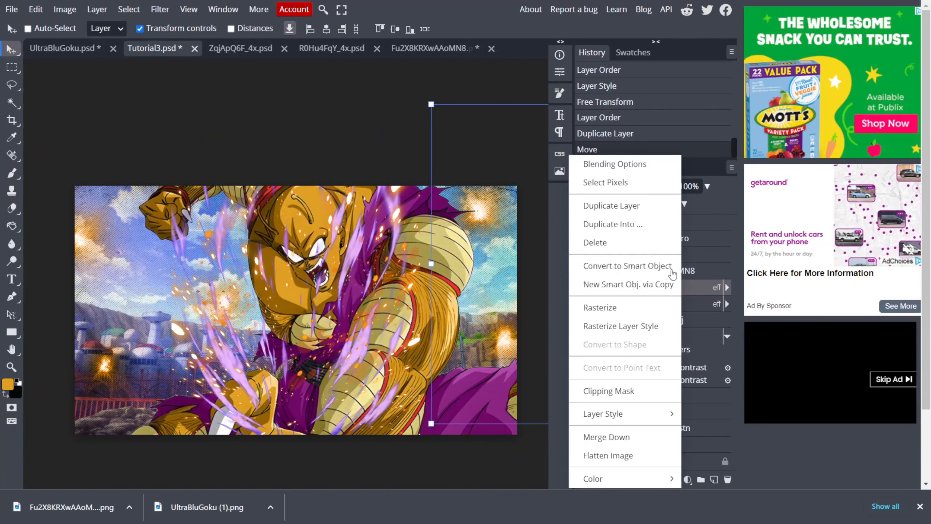
pyautogui.click(608, 204)
pyautogui.moveTo(500, 211); pyautogui.dragTo(141, 78)
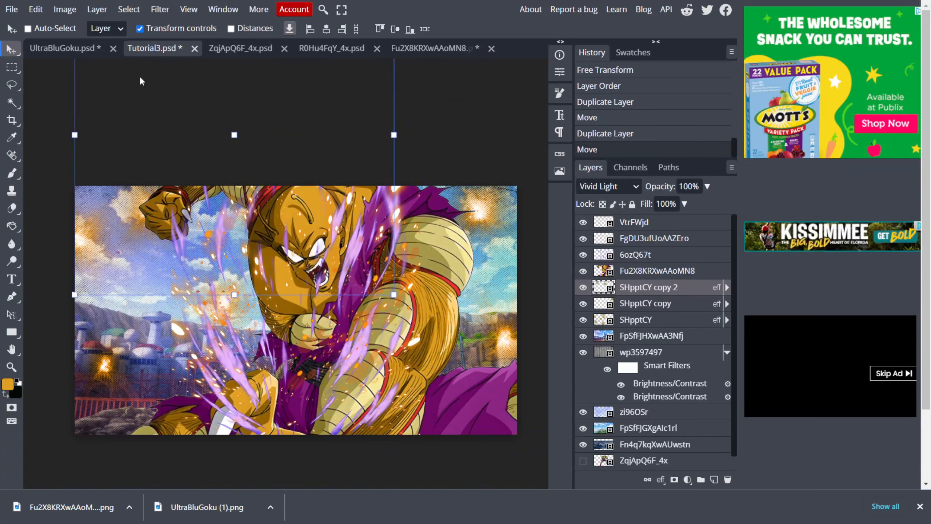
# Enlarge the 6ozQ67t energy streaks to span the canvas width around the character and set their blend mode to Linear Light.
pyautogui.click(671, 256)
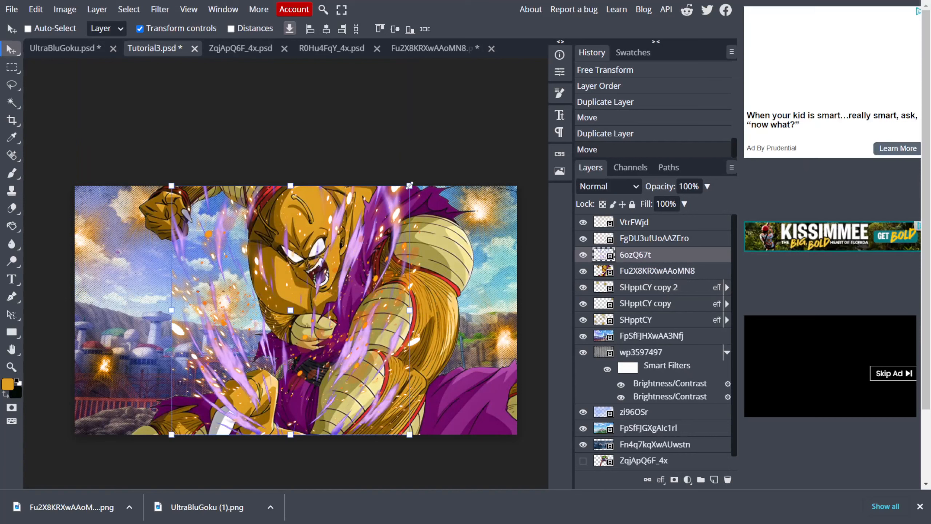
pyautogui.moveTo(412, 188); pyautogui.dragTo(780, 4)
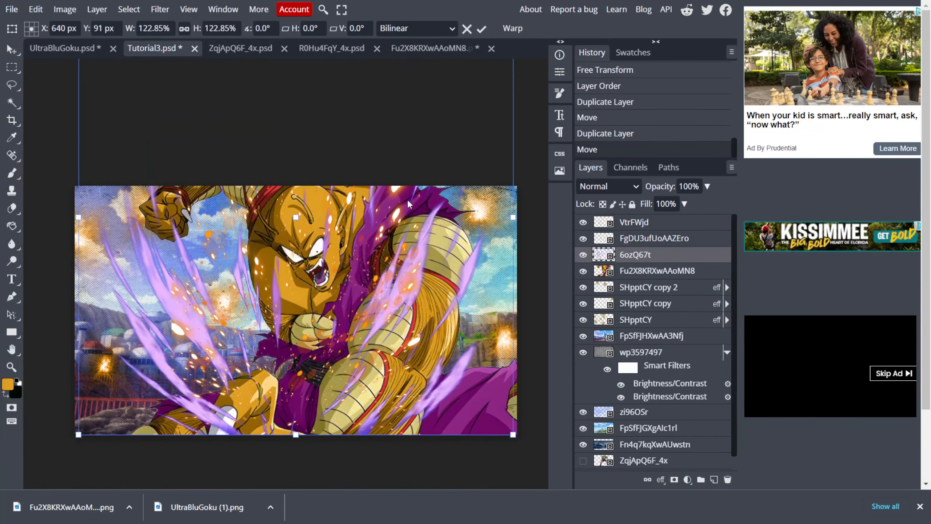
pyautogui.moveTo(407, 198); pyautogui.dragTo(425, 272)
pyautogui.moveTo(84, 110); pyautogui.dragTo(55, 80)
pyautogui.click(635, 190)
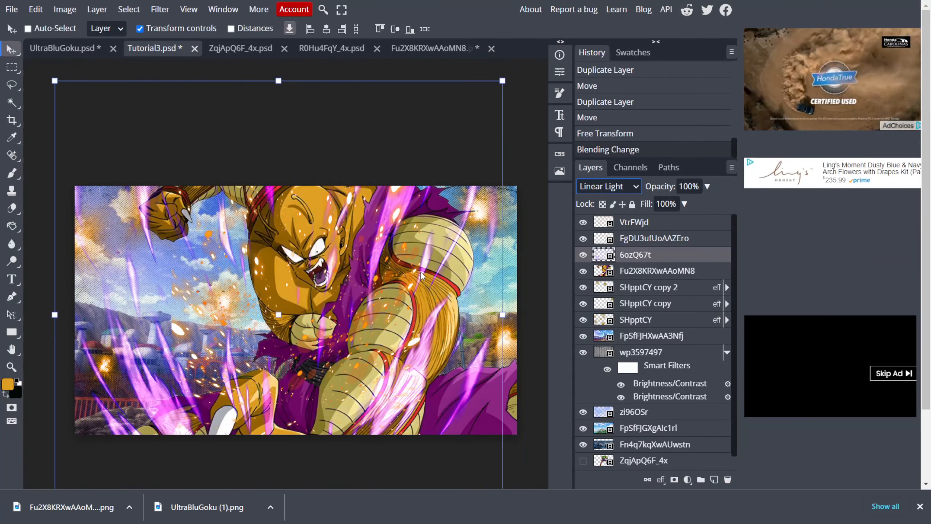
pyautogui.moveTo(422, 275); pyautogui.dragTo(430, 279)
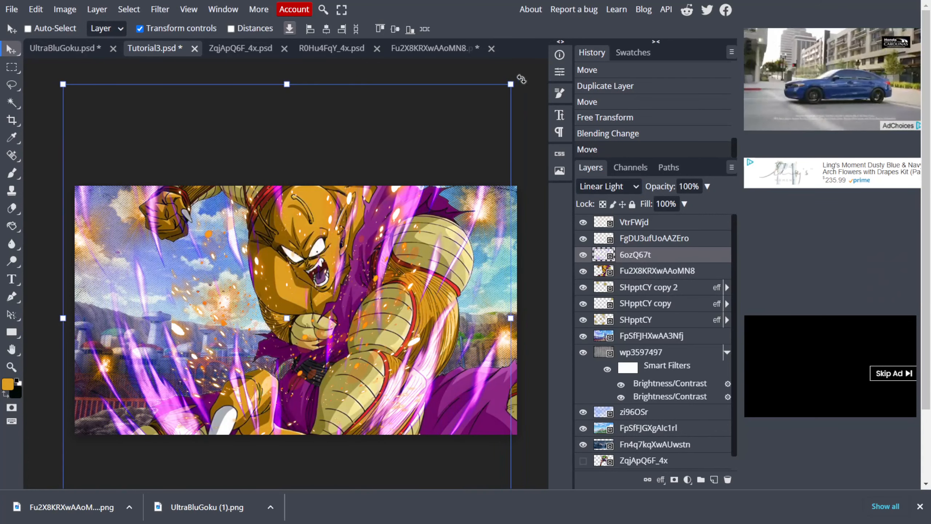
# Rotate the 6ozQ67t energy streaks 7.4° clockwise, scale them proportionally to about 146%, and center them horizontally on the canvas.
pyautogui.moveTo(521, 81); pyautogui.dragTo(544, 105)
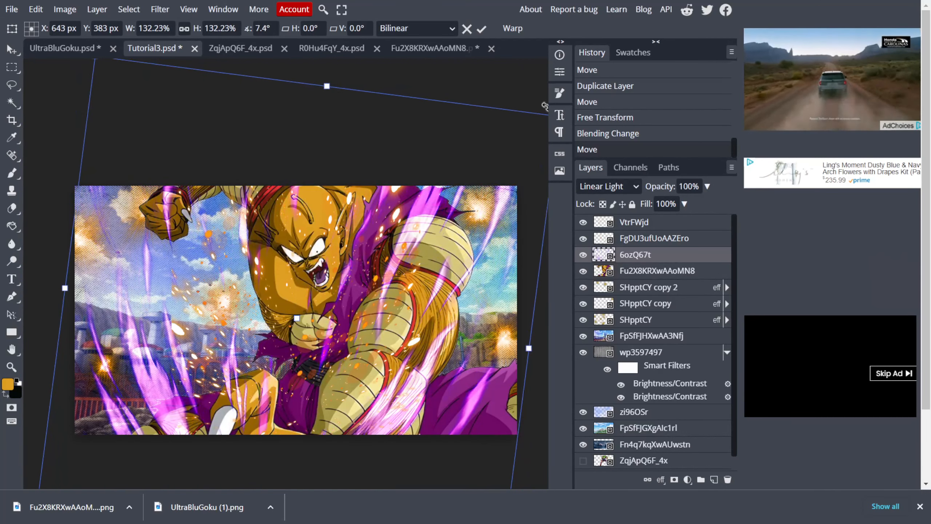
pyautogui.scroll(-1, 331, 121)
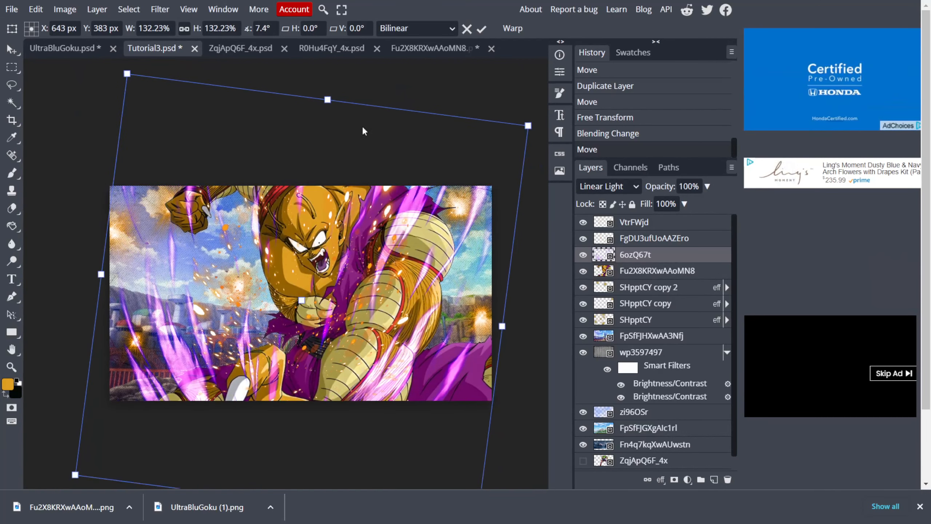
pyautogui.scroll(-1, 364, 129)
pyautogui.moveTo(494, 136); pyautogui.dragTo(533, 105)
pyautogui.scroll(-1, 335, 186)
pyautogui.moveTo(423, 168); pyautogui.dragTo(407, 188)
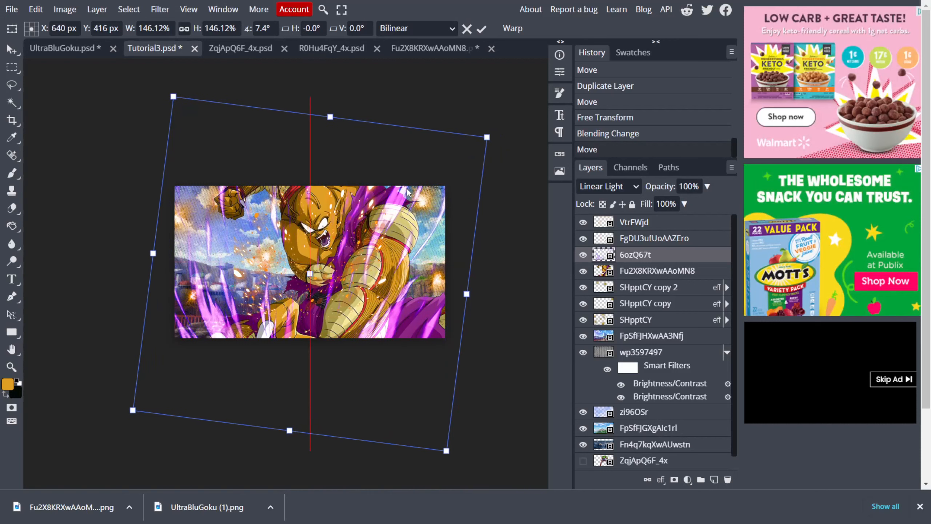
pyautogui.scroll(3, 395, 203)
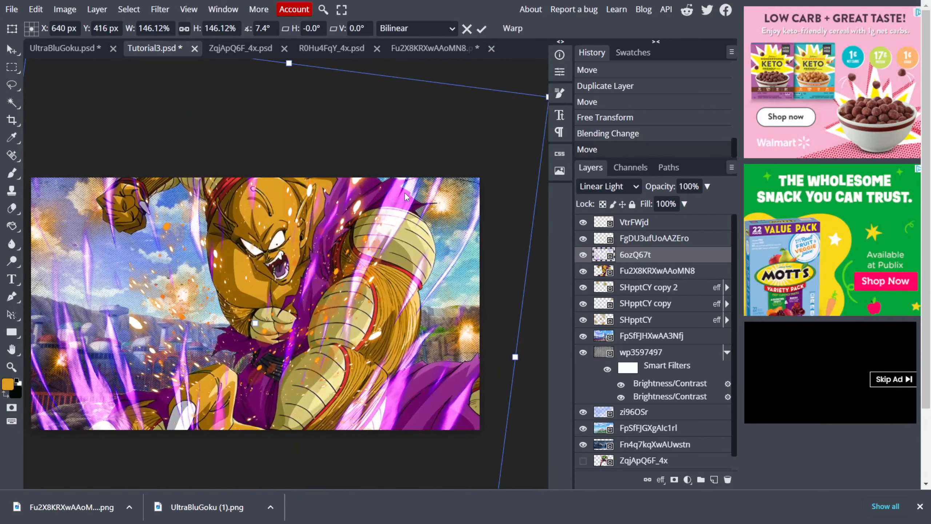
pyautogui.scroll(-1, 415, 191)
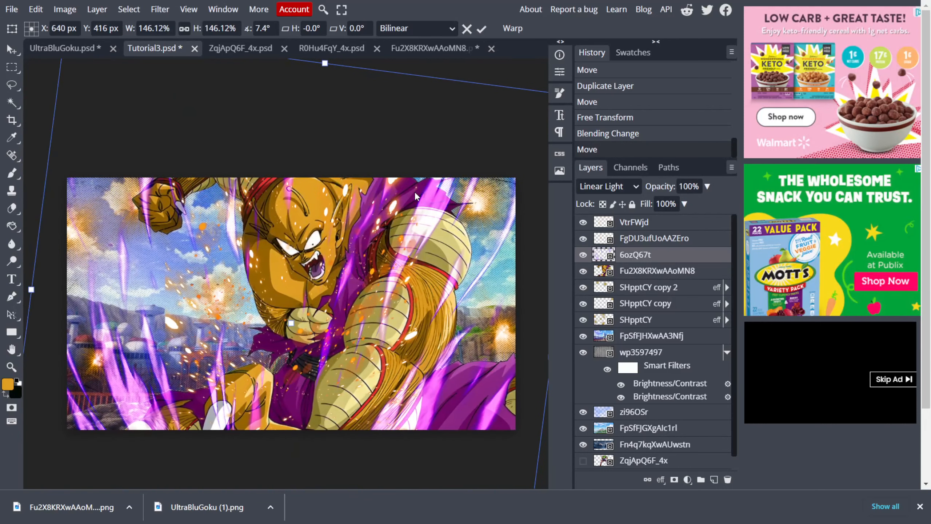
# Scale the FgDU3ufUoAAZEro spark layer proportionally to about 109% and move it to the left side of the artwork.
pyautogui.click(694, 243)
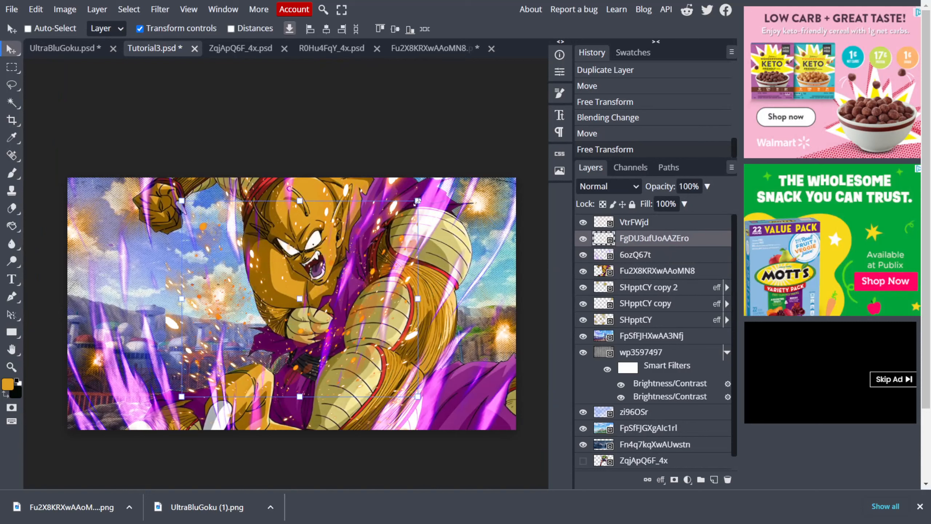
pyautogui.moveTo(418, 201); pyautogui.dragTo(553, 156)
pyautogui.moveTo(438, 185); pyautogui.dragTo(289, 157)
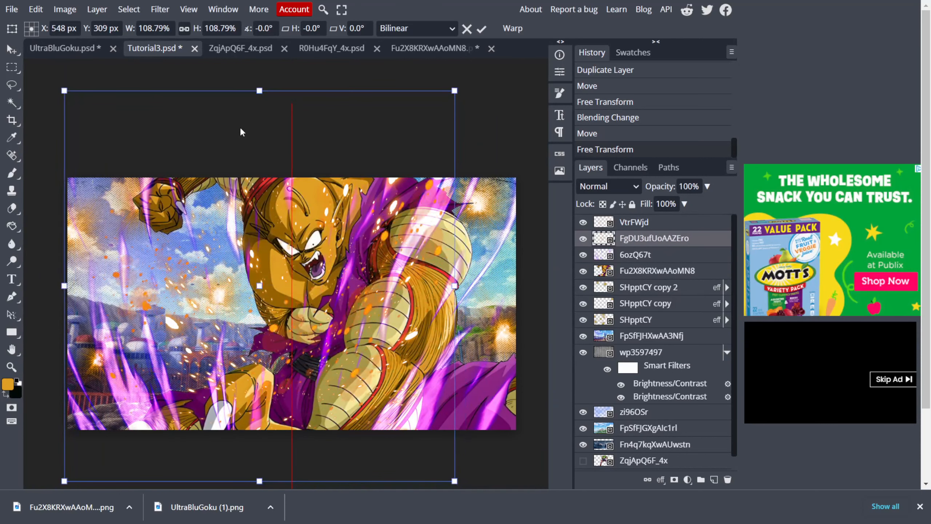
pyautogui.moveTo(242, 130); pyautogui.dragTo(160, 162)
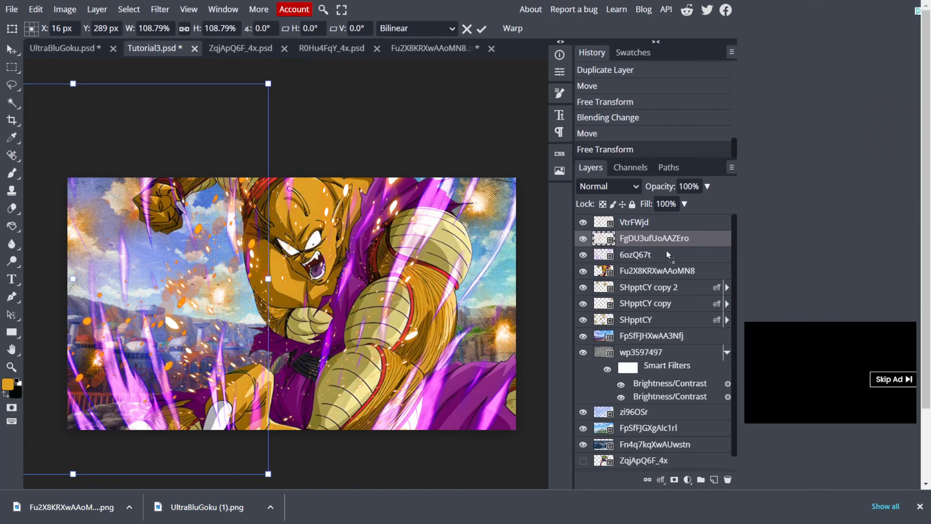
# Place the FgDU3ufUoAAZEro layer directly beneath the Fu2X8KRXwAAoMN8 character layer and set its blend mode to Color Dodge.
pyautogui.moveTo(670, 279); pyautogui.dragTo(671, 277)
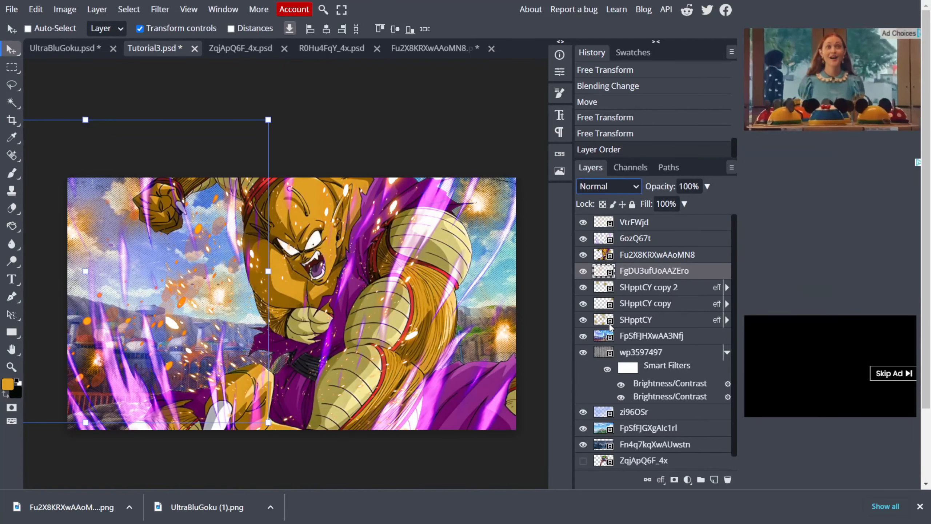
pyautogui.click(609, 322)
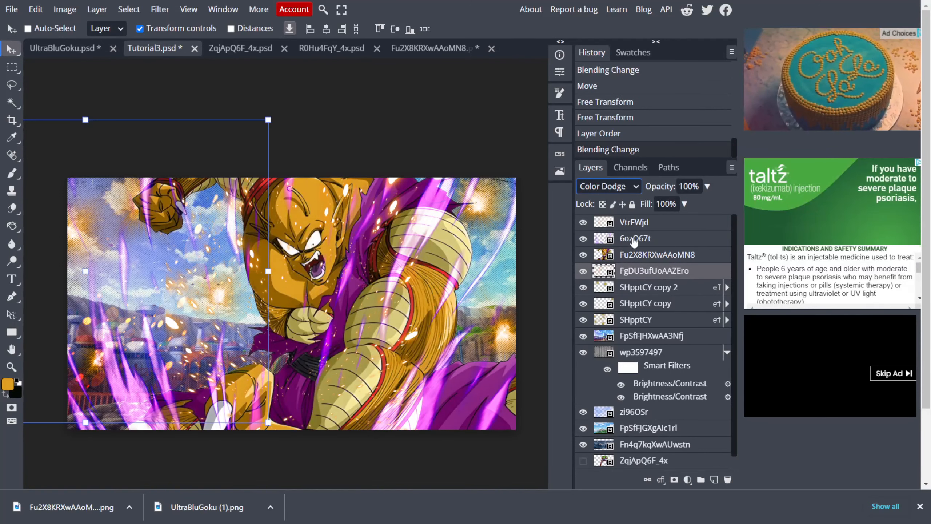
# Set the VtrFWjd spark layer to Color Dodge and enlarge it to about 155%, shifted toward the lower left of the artwork.
pyautogui.click(640, 222)
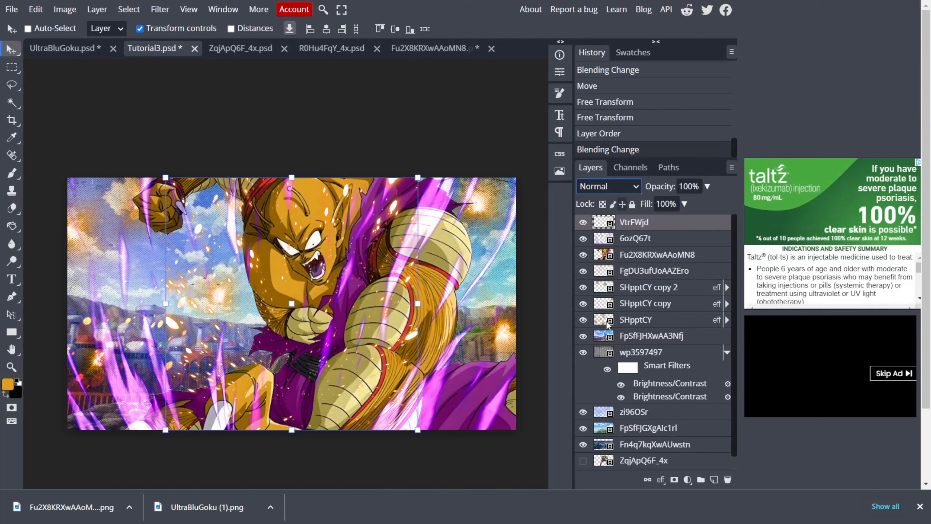
pyautogui.hotkey('shift', 'alt', 'd')
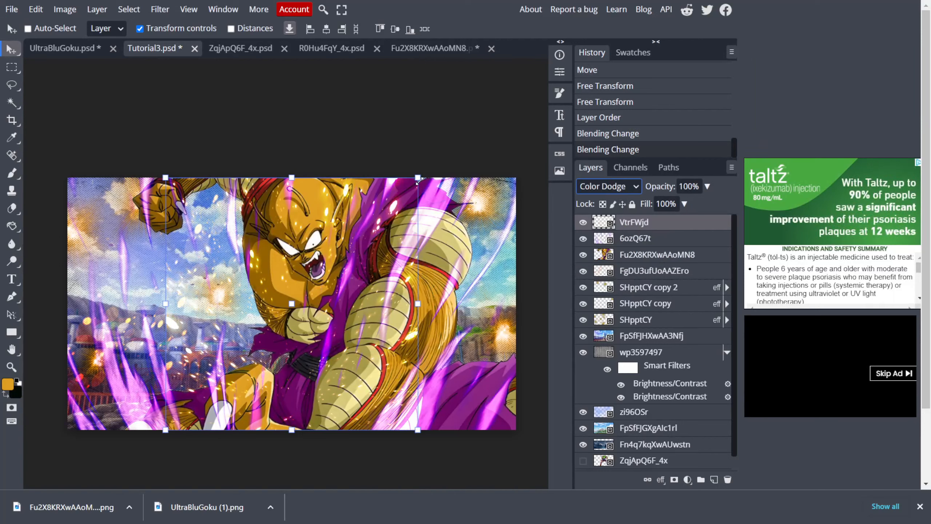
pyautogui.moveTo(419, 179); pyautogui.dragTo(482, 114)
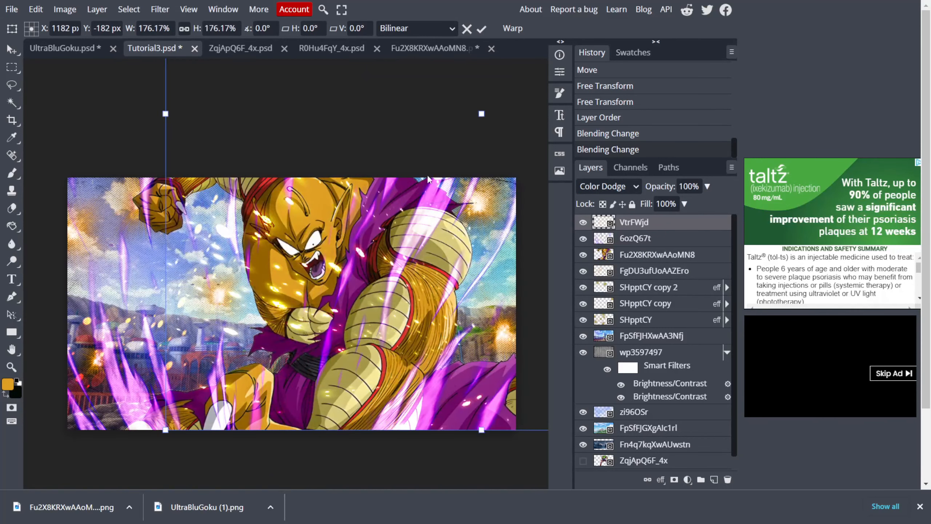
pyautogui.moveTo(279, 257); pyautogui.dragTo(412, 228)
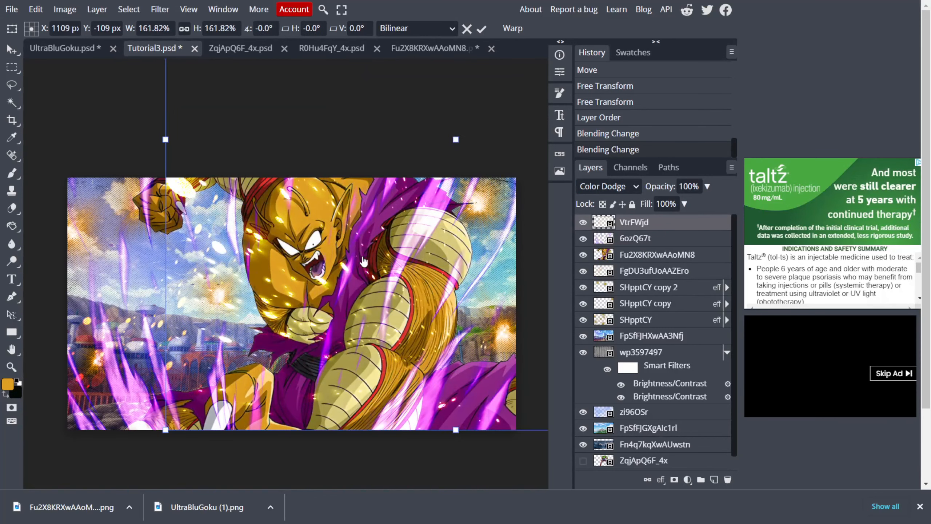
pyautogui.moveTo(353, 268); pyautogui.dragTo(354, 267)
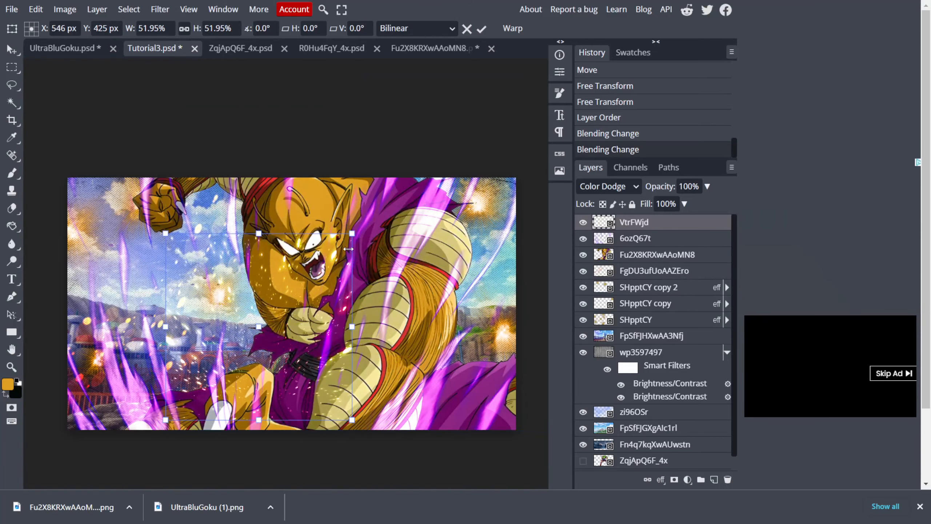
pyautogui.moveTo(353, 233); pyautogui.dragTo(723, 85)
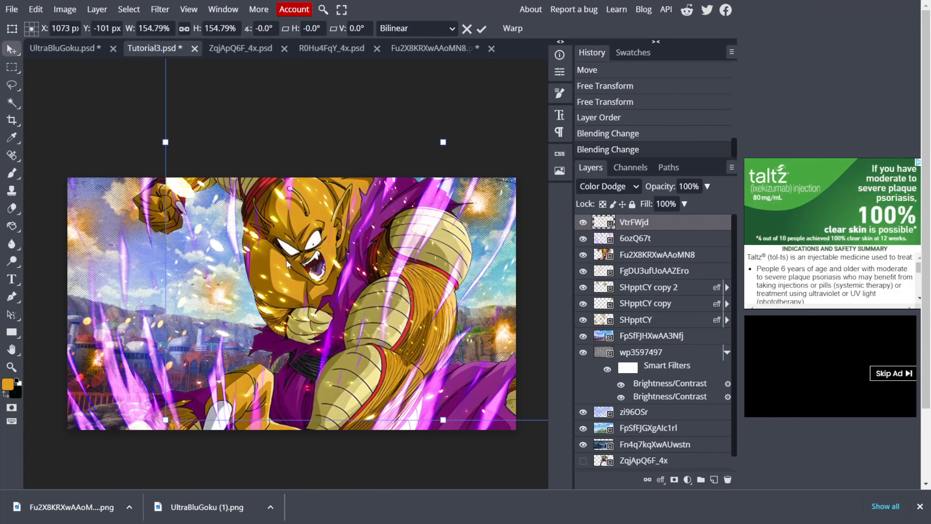
pyautogui.press('Return')
pyautogui.moveTo(256, 279); pyautogui.dragTo(158, 322)
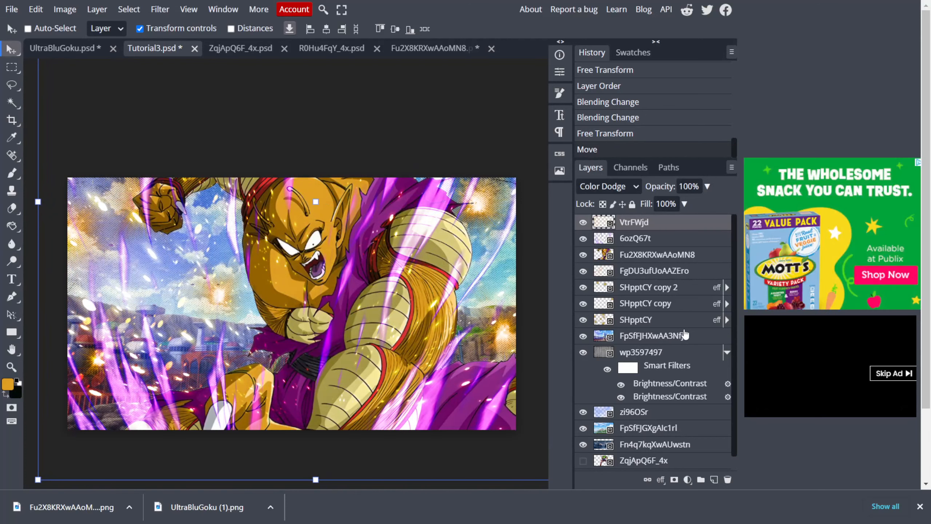
pyautogui.click(703, 335)
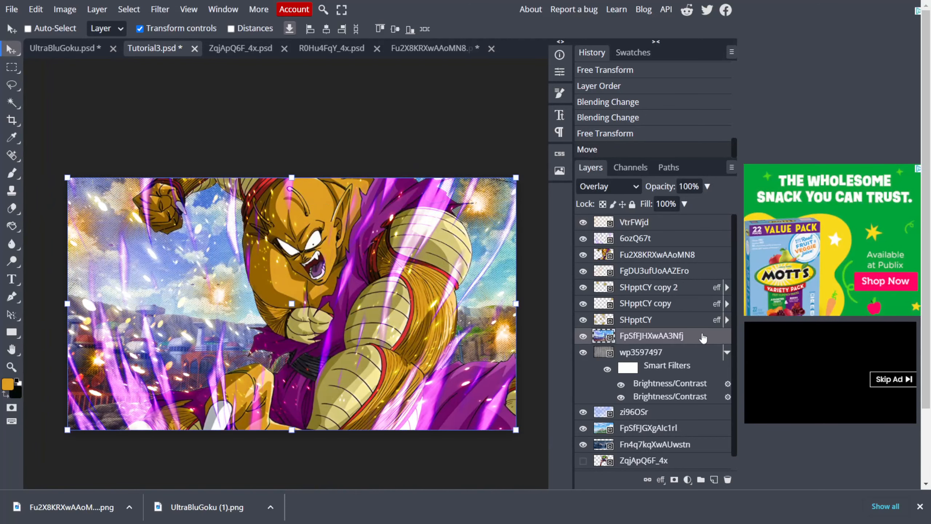
pyautogui.doubleClick(703, 336)
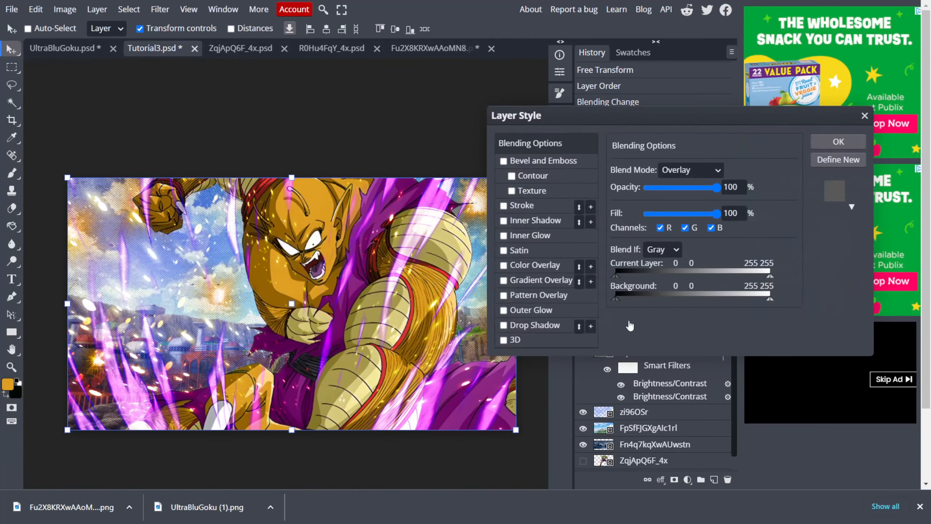
pyautogui.click(554, 271)
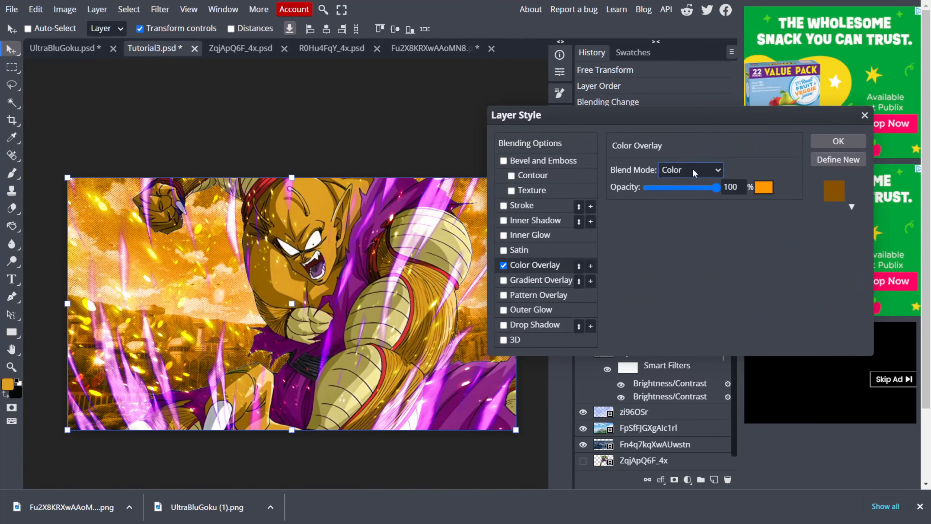
pyautogui.click(698, 188)
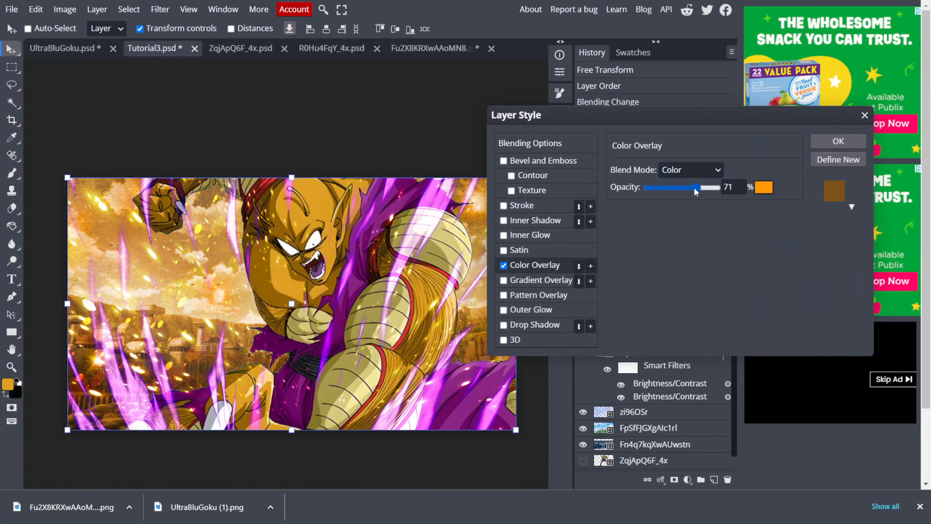
pyautogui.click(762, 188)
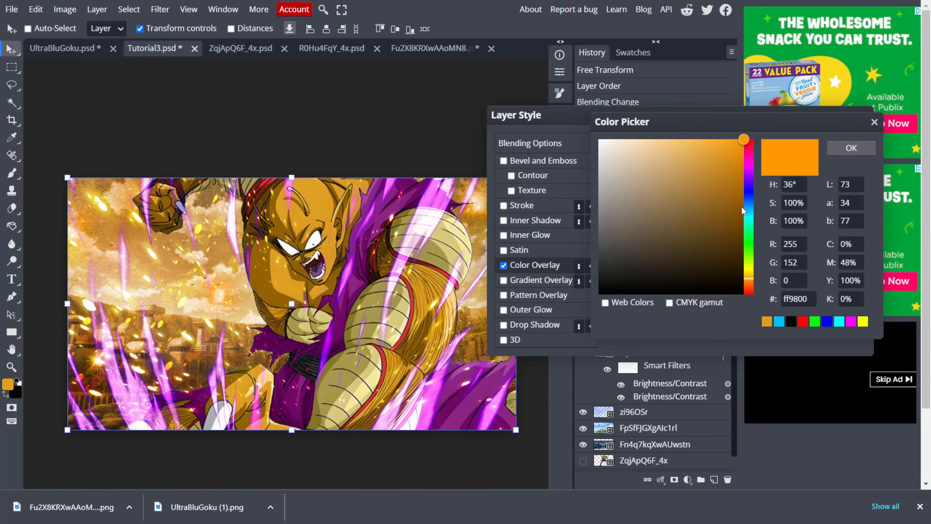
pyautogui.click(749, 171)
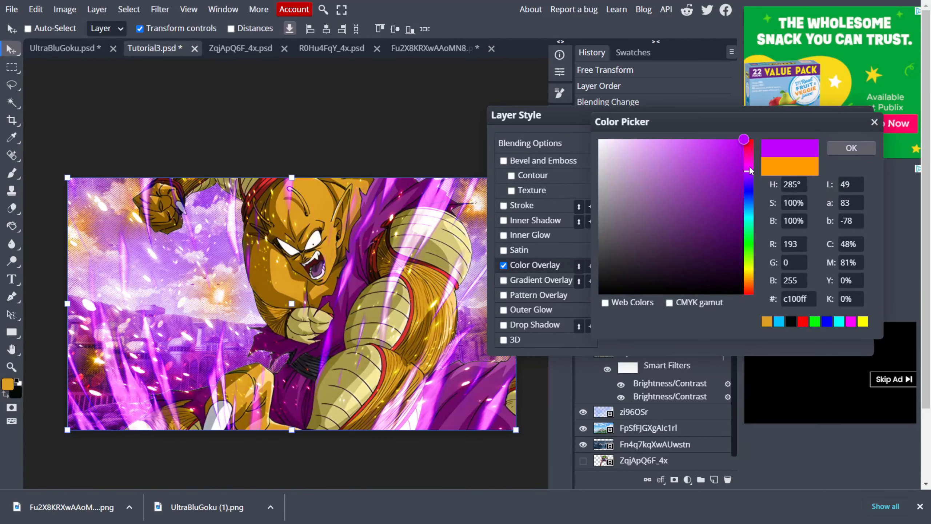
pyautogui.moveTo(749, 170); pyautogui.dragTo(750, 182)
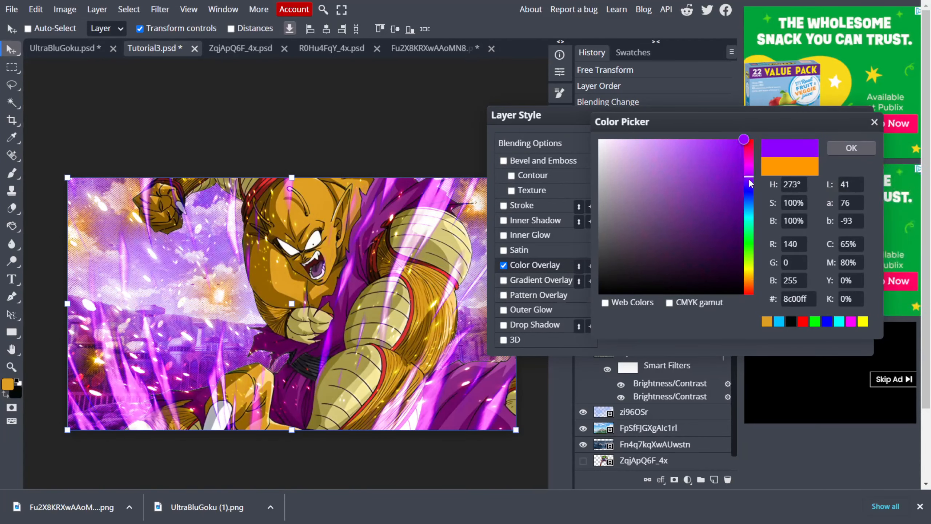
pyautogui.click(874, 122)
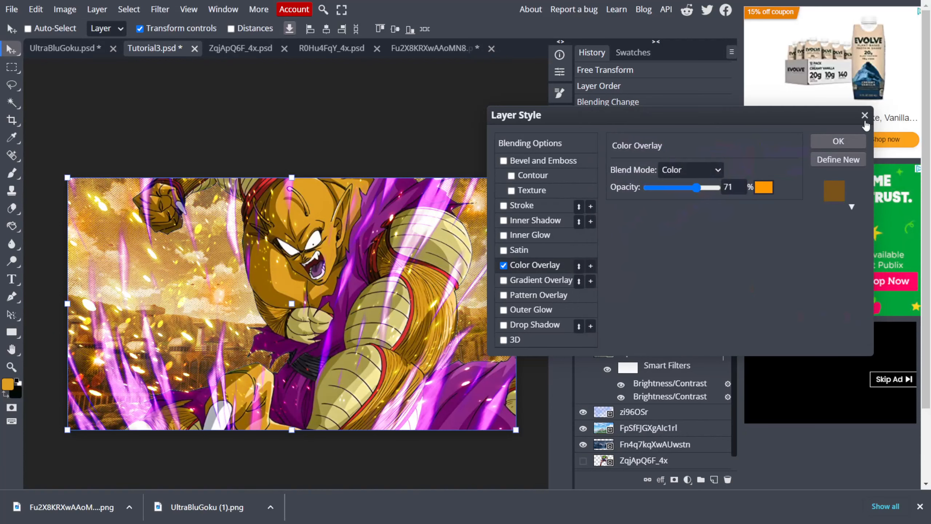
pyautogui.click(833, 141)
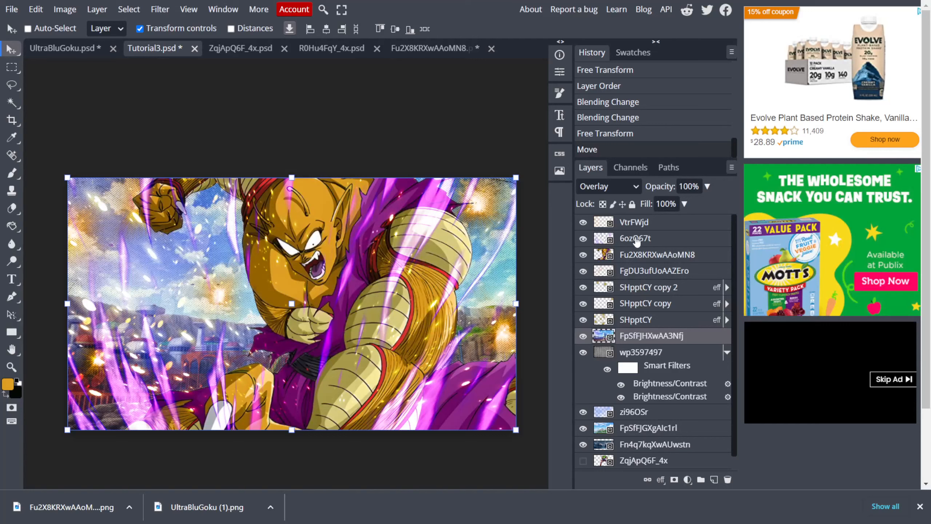
# Reorder the VtrFWjd spark layer to sit between the 6ozQ67t energy streaks and the Fu2X8KRXwAAoMN8 character layer.
pyautogui.click(652, 227)
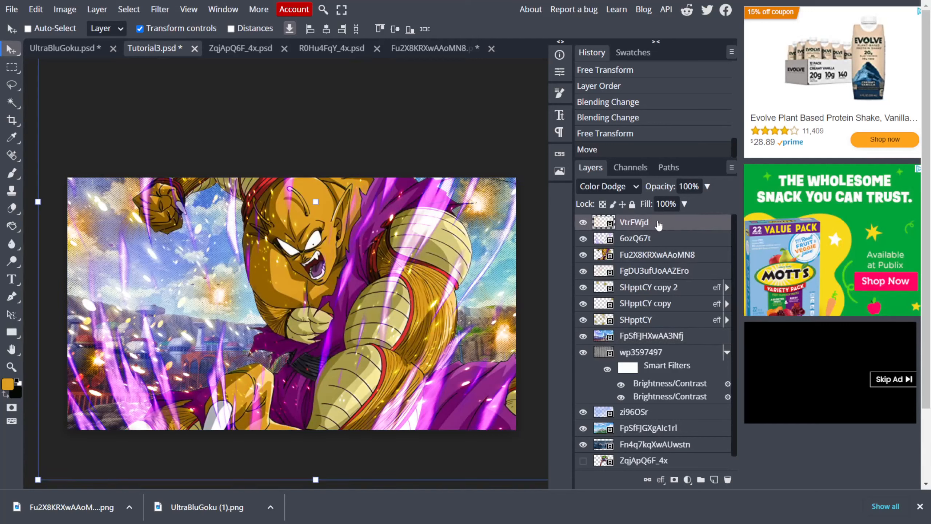
pyautogui.moveTo(659, 256); pyautogui.dragTo(662, 258)
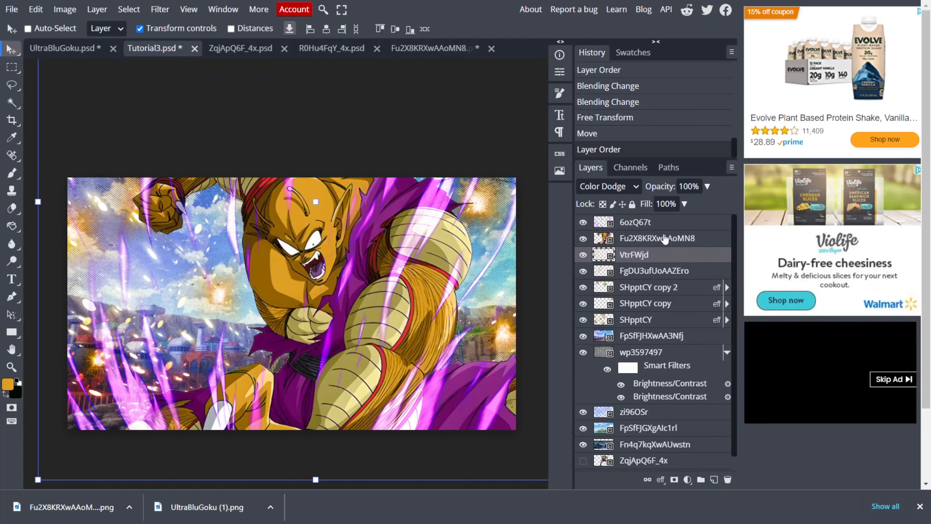
pyautogui.moveTo(668, 238); pyautogui.dragTo(669, 236)
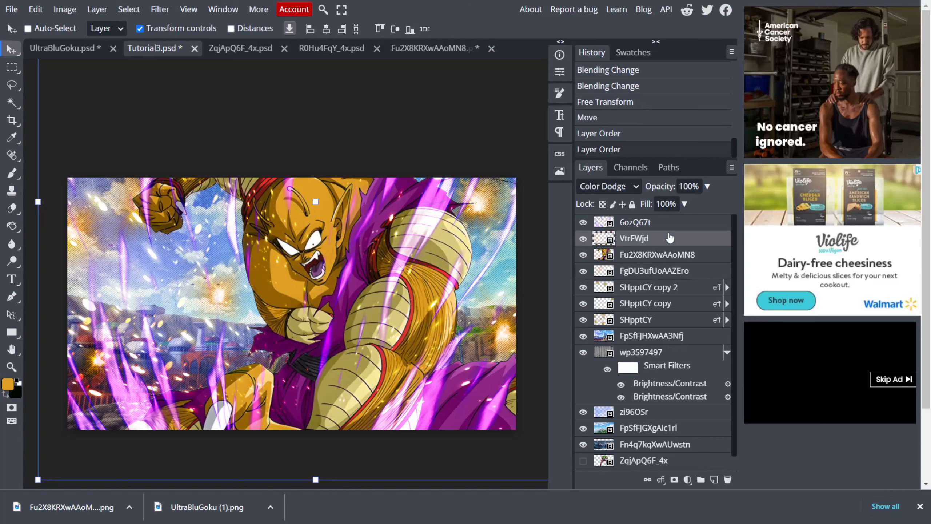
# Toggle the visibility of the duplicated SHpptCY spark layers to compare the artwork with and without them.
pyautogui.click(583, 287)
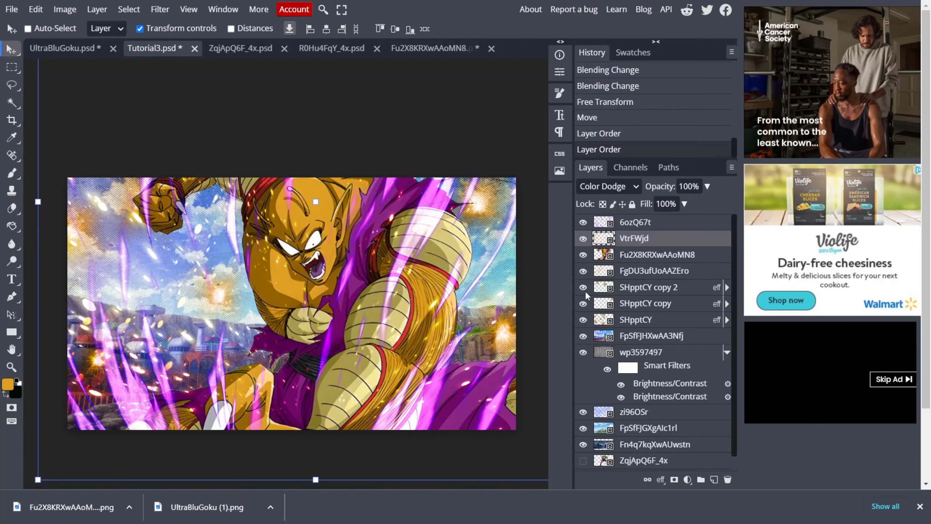
pyautogui.click(584, 303)
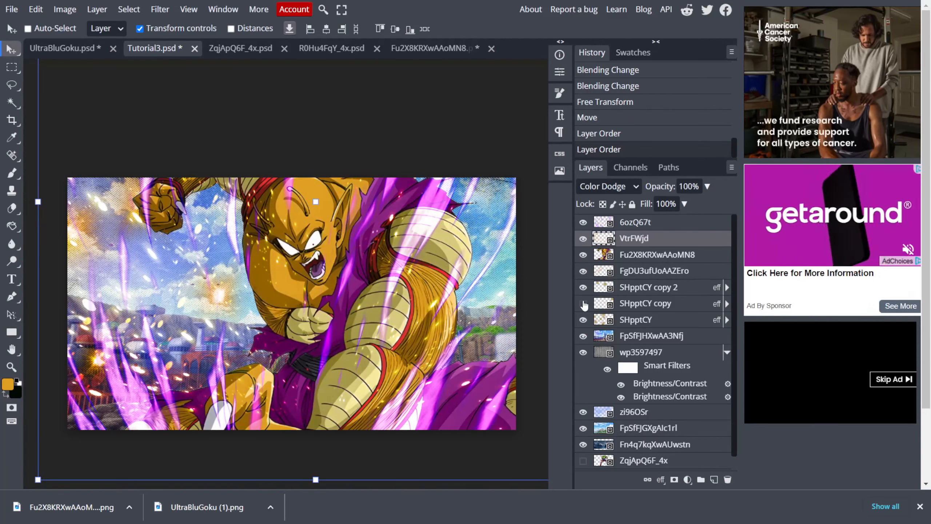
pyautogui.click(583, 304)
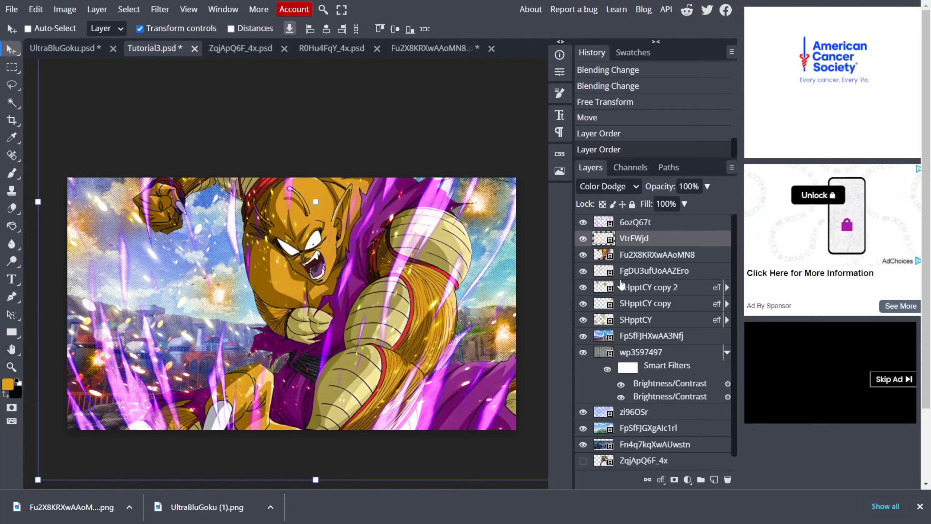
# Add a 7 px outside Stroke effect to the Fu2X8KRXwAAoMN8 character layer.
pyautogui.click(712, 257)
pyautogui.doubleClick(712, 257)
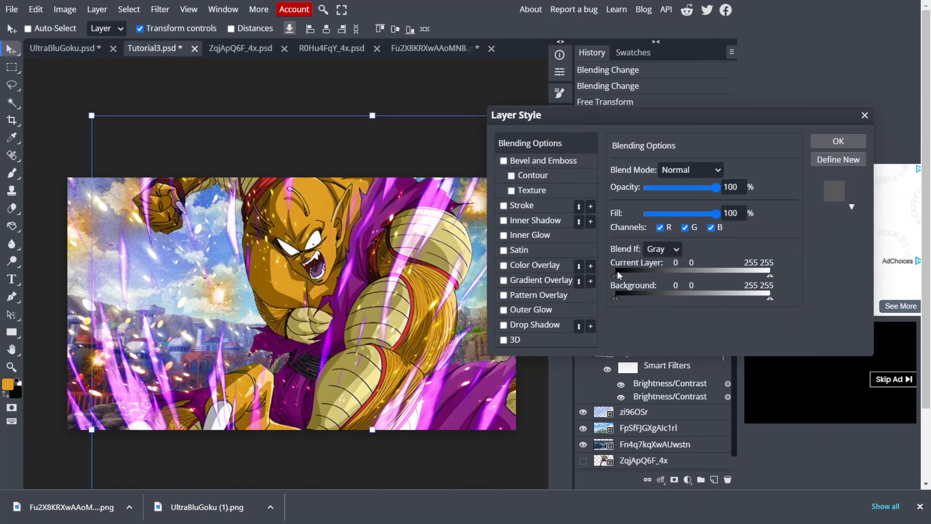
pyautogui.click(553, 206)
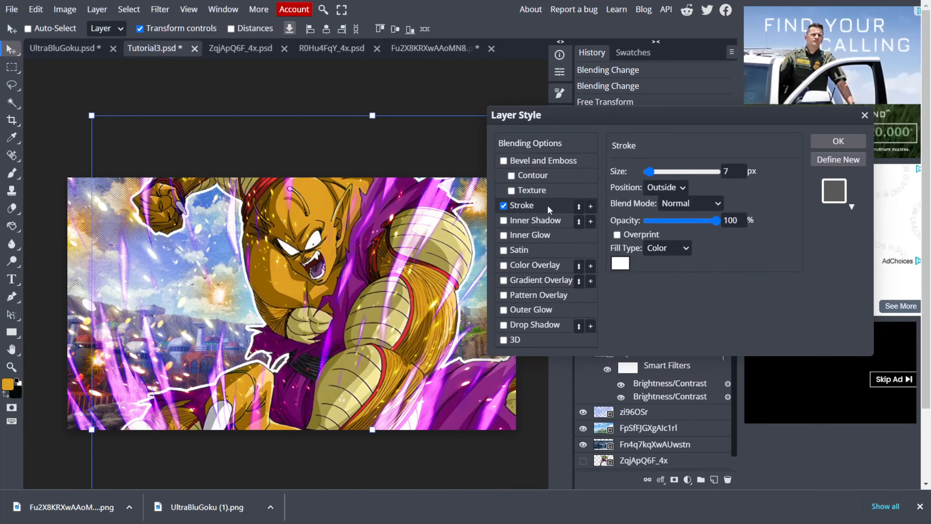
pyautogui.click(734, 170)
pyautogui.click(734, 170)
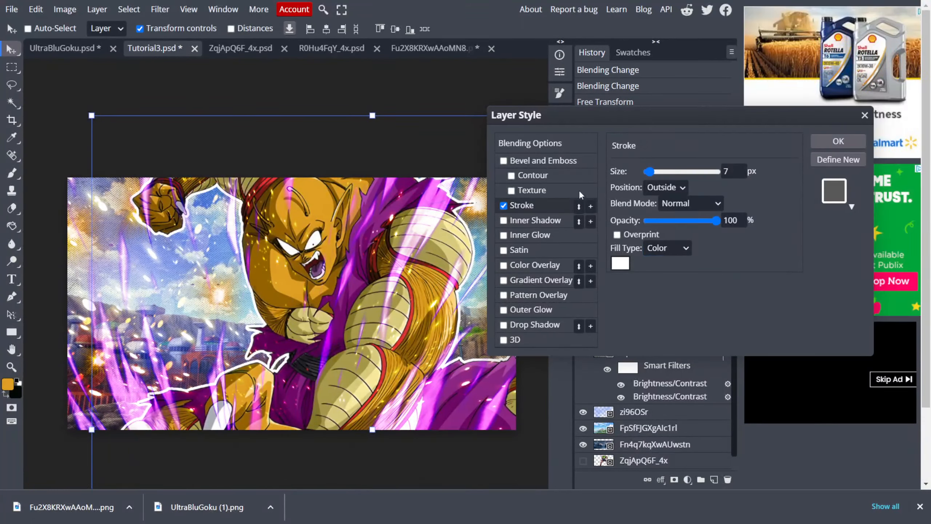
# Set the character stroke's color to orange-yellow ffb000 and its blend mode to Linear Light.
pyautogui.click(621, 263)
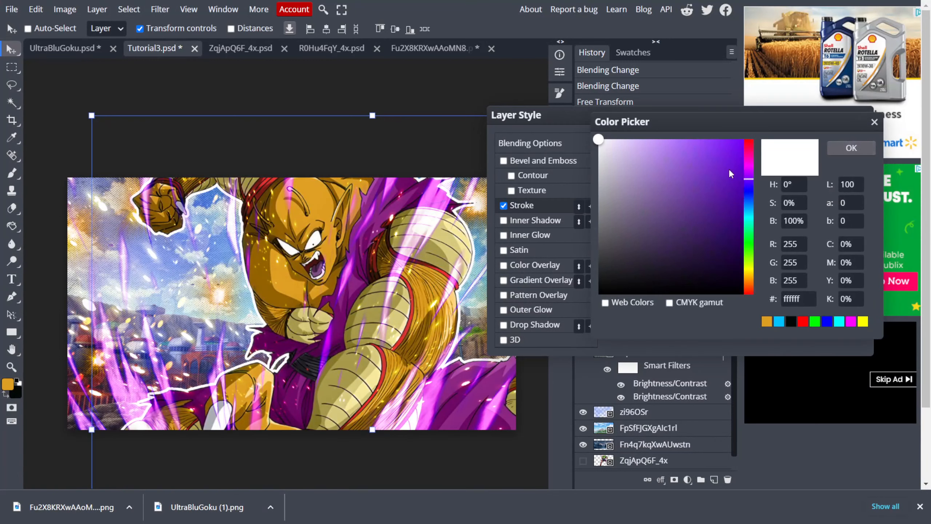
pyautogui.moveTo(737, 146); pyautogui.dragTo(740, 139)
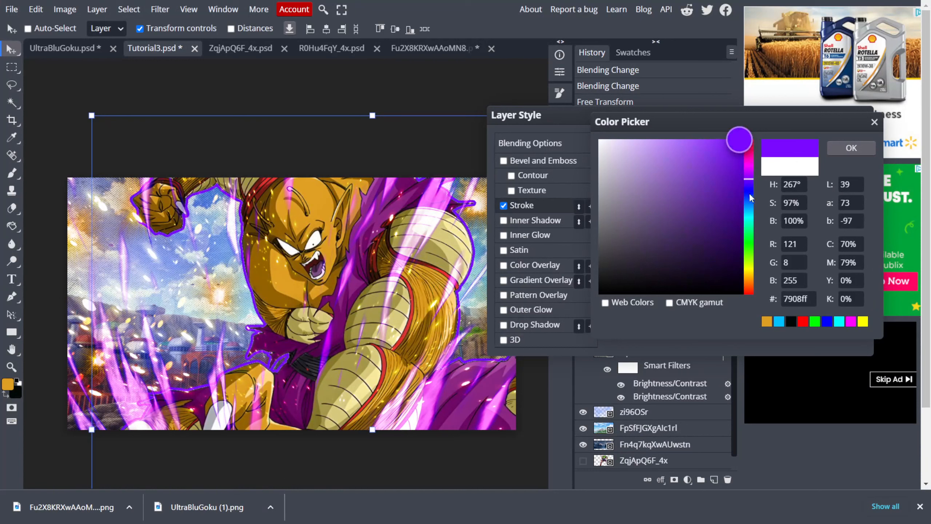
pyautogui.moveTo(750, 198); pyautogui.dragTo(750, 205)
pyautogui.click(749, 277)
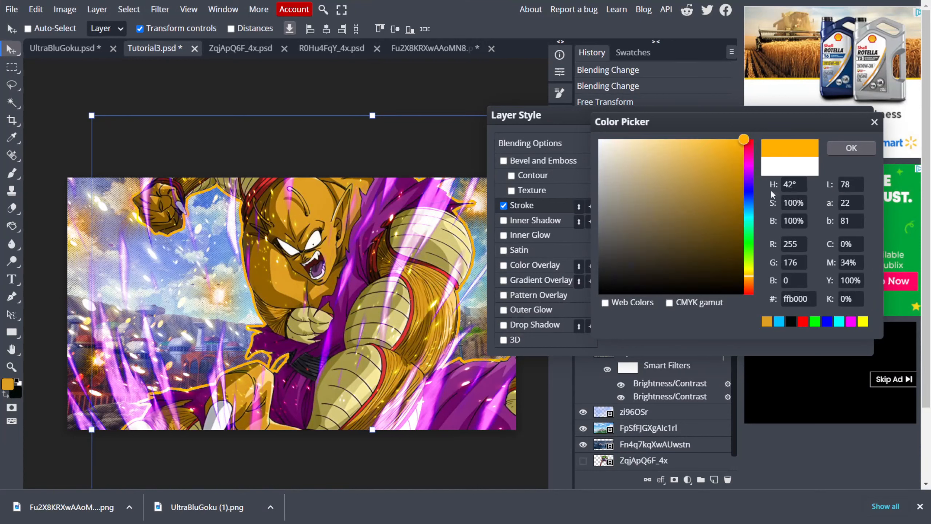
pyautogui.click(850, 148)
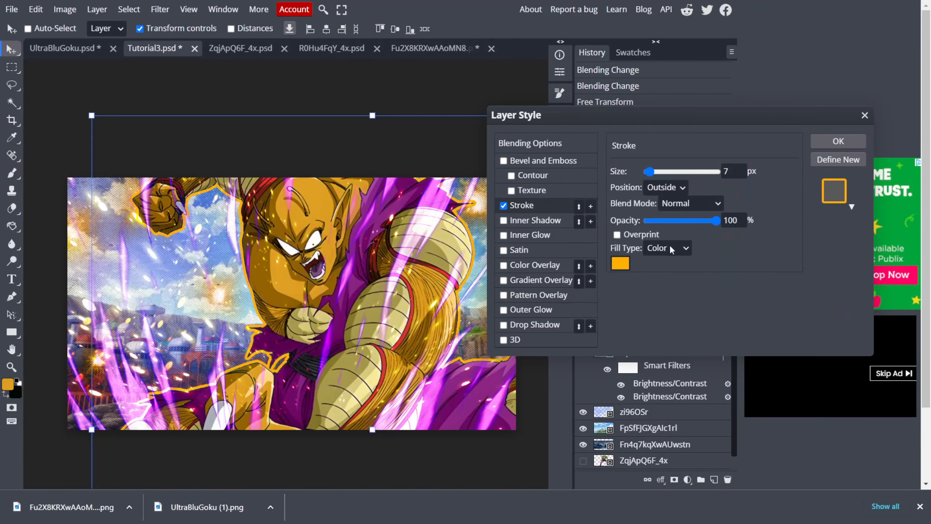
pyautogui.click(697, 200)
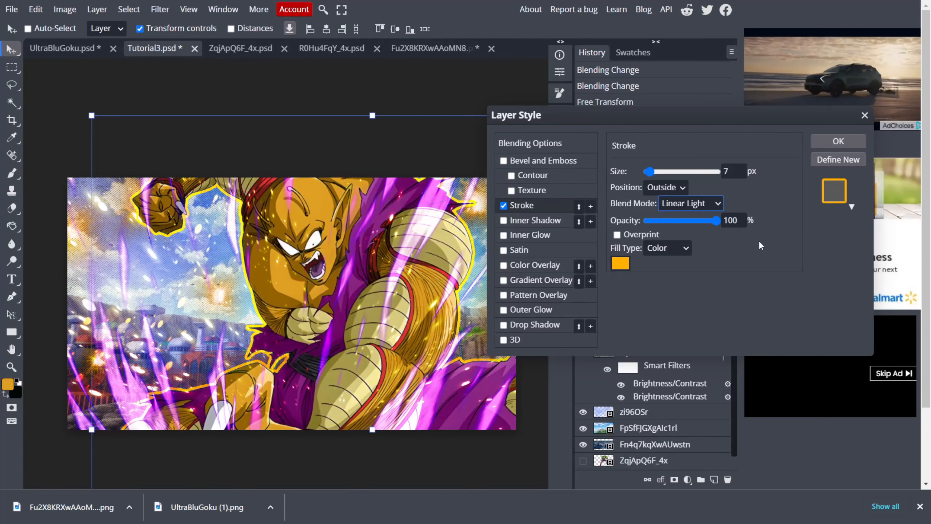
# Change the color of the Fu2X8KRXwAAoMN8 character layer's stroke to orange ff7200.
pyautogui.click(621, 266)
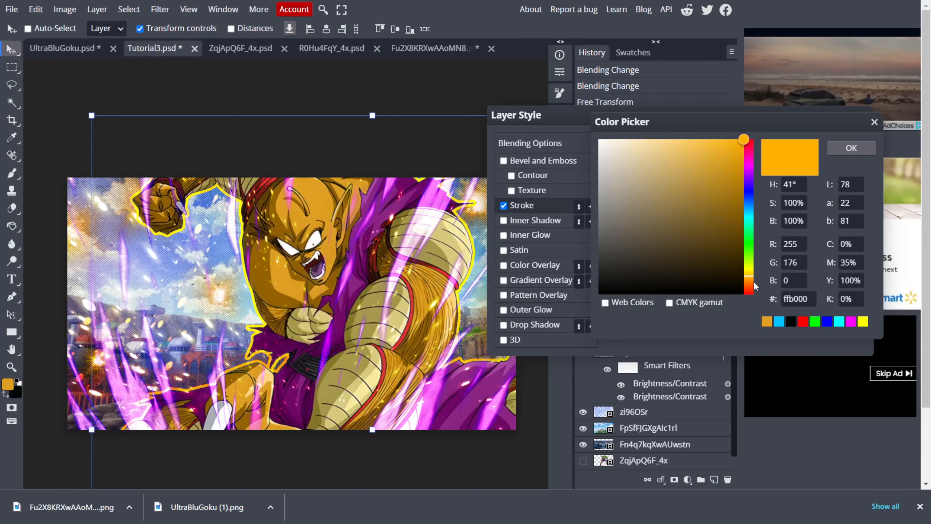
pyautogui.click(750, 284)
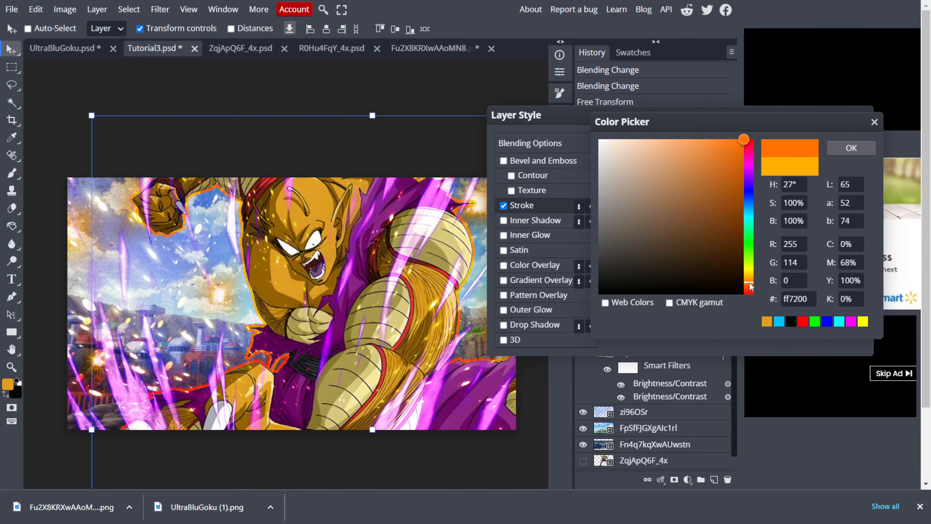
pyautogui.click(835, 146)
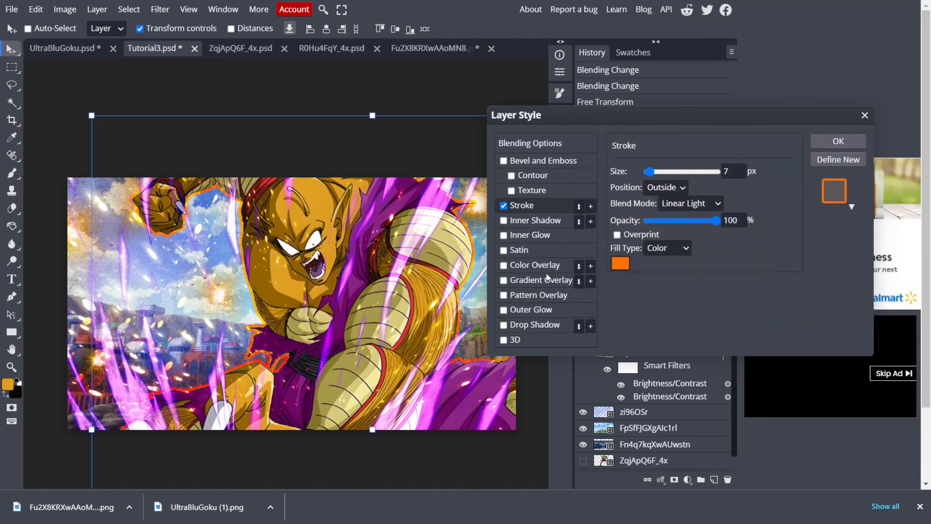
# Add a black Multiply Drop Shadow to the Fu2X8KRXwAAoMN8 character layer and increase the shadow's opacity.
pyautogui.click(537, 325)
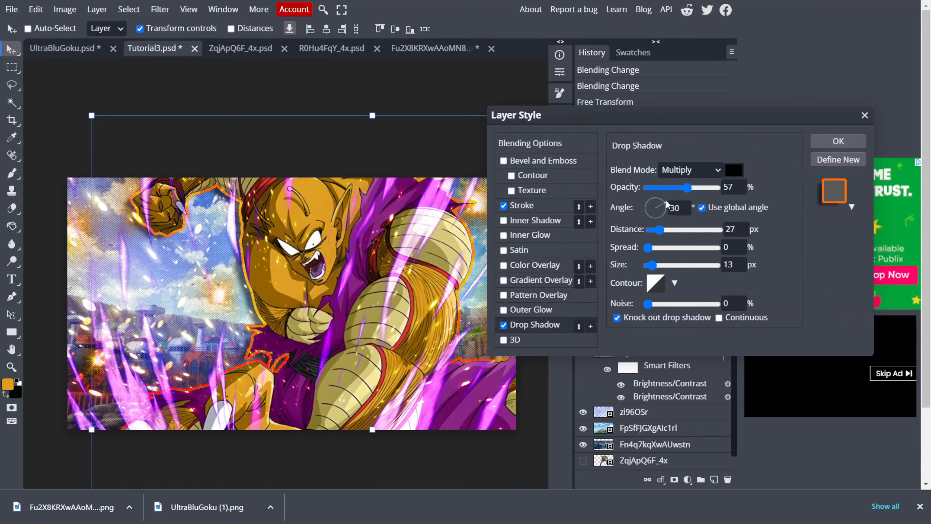
pyautogui.click(703, 191)
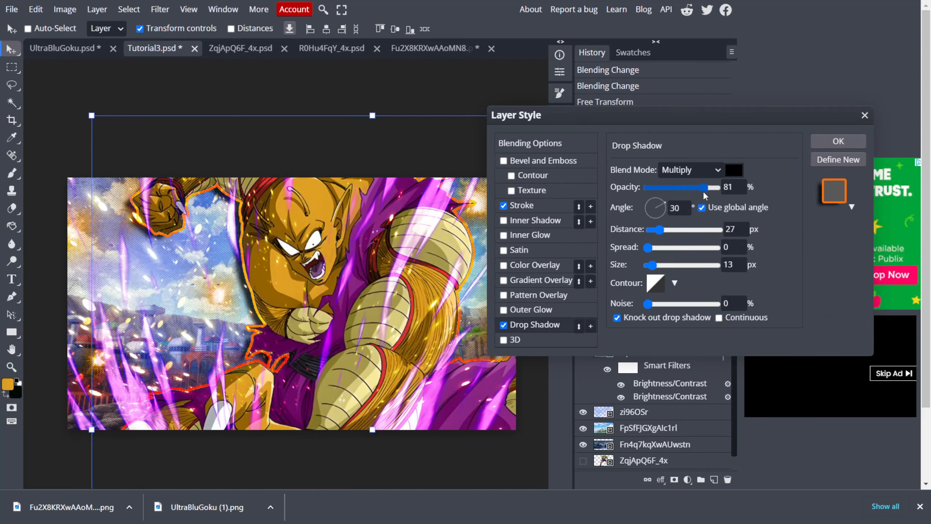
pyautogui.click(699, 189)
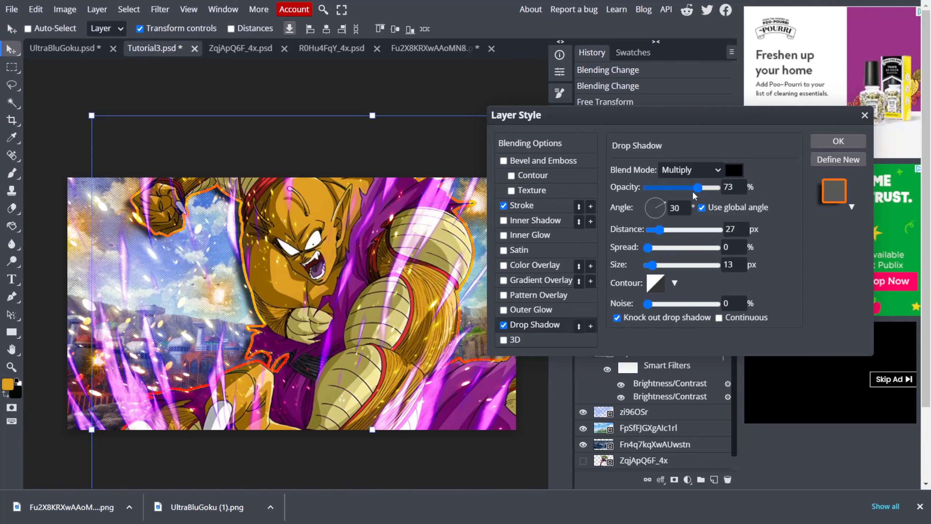
pyautogui.click(693, 191)
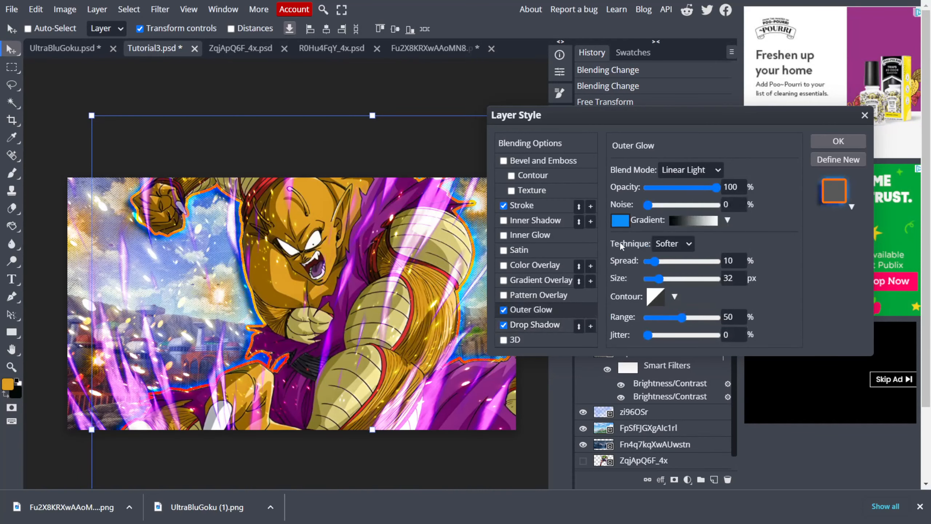
# Add an Outer Glow to the character layer and set the glow color to orange fc6e0c.
pyautogui.click(619, 220)
pyautogui.click(747, 271)
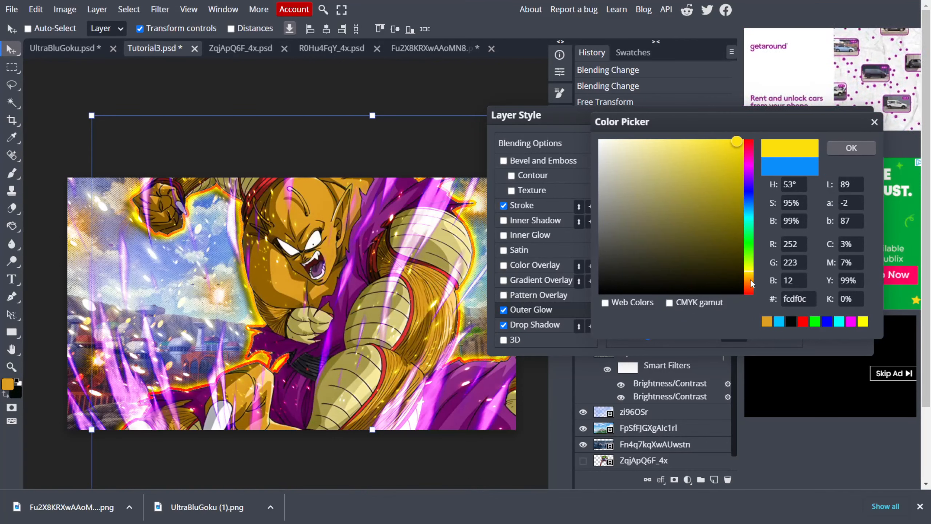
pyautogui.click(750, 279)
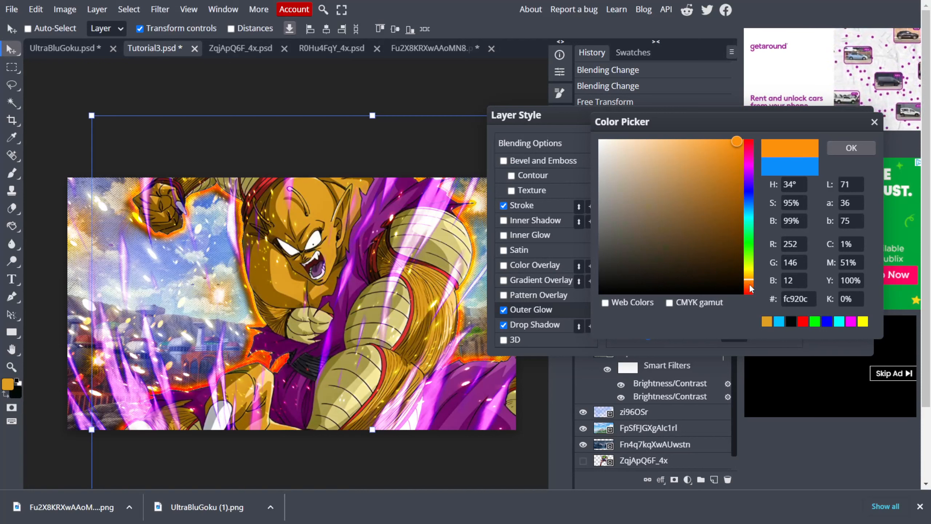
pyautogui.click(750, 283)
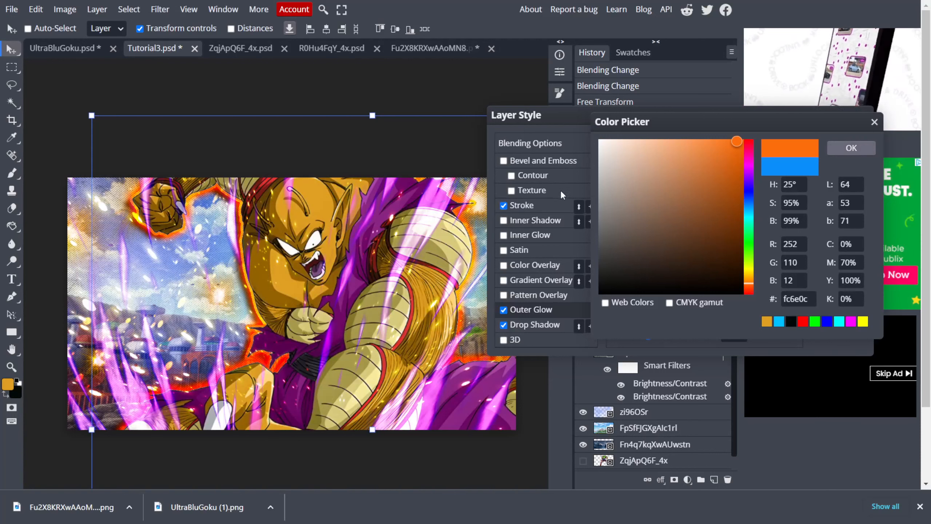
# Set the character layer's stroke size to 9 px and apply the layer style.
pyautogui.click(552, 202)
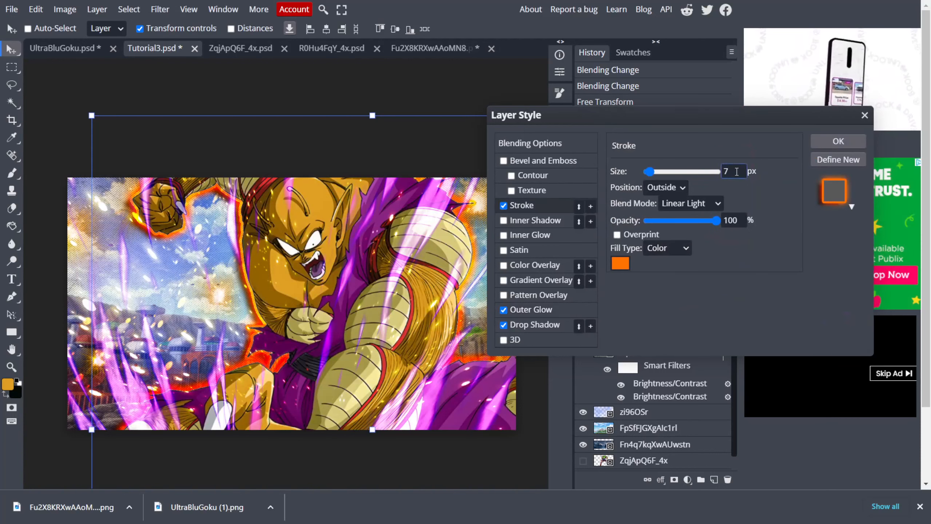
pyautogui.press('Up')
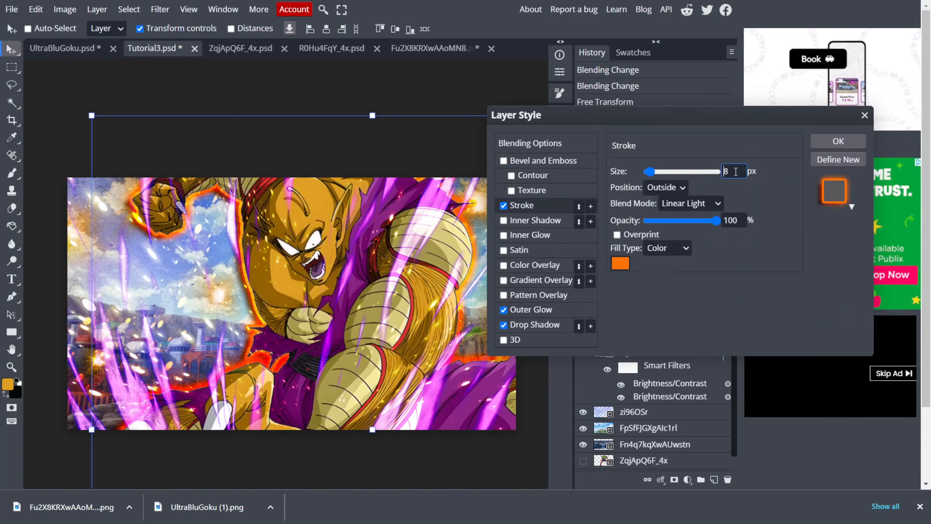
pyautogui.press('Up')
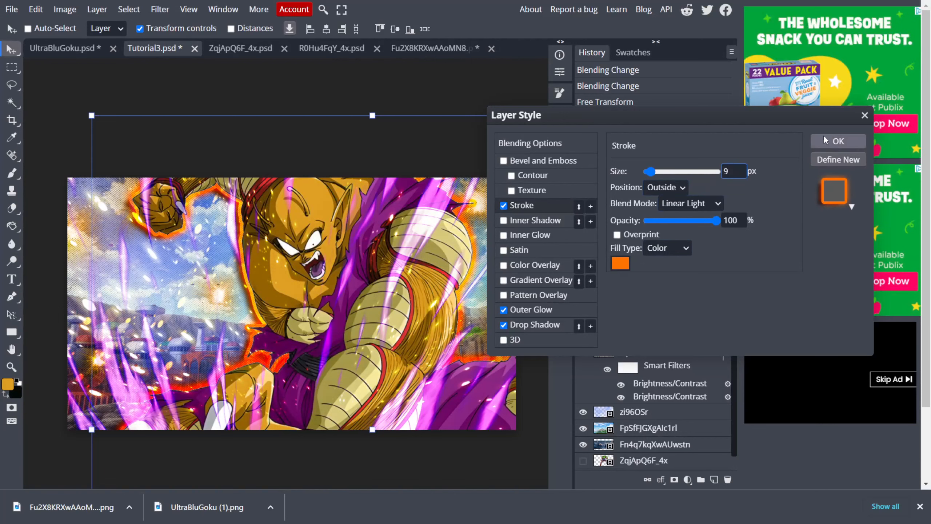
pyautogui.press('Return')
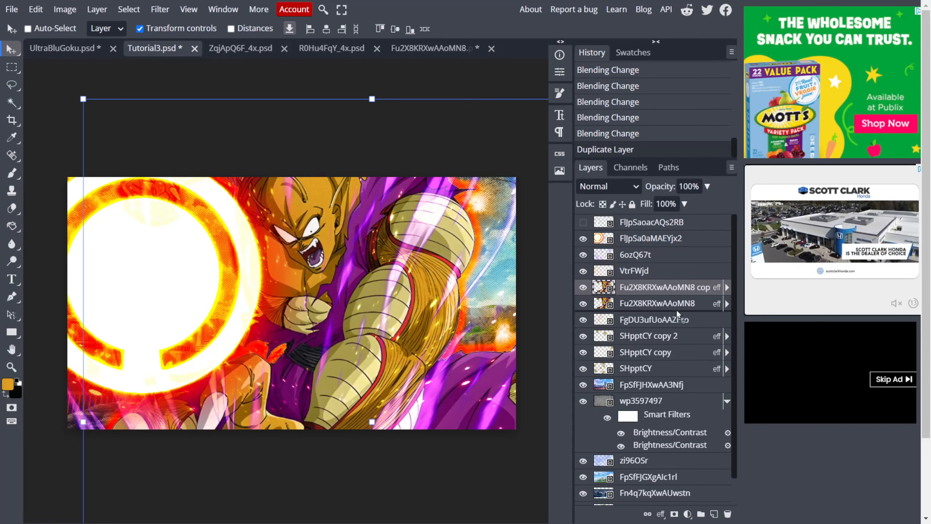
# Move the FlJpSa0aMAEYjx2 fiery ring layer directly below the two Fu2X8KRXwAAoMN8 character layers.
pyautogui.moveTo(677, 311); pyautogui.dragTo(677, 311)
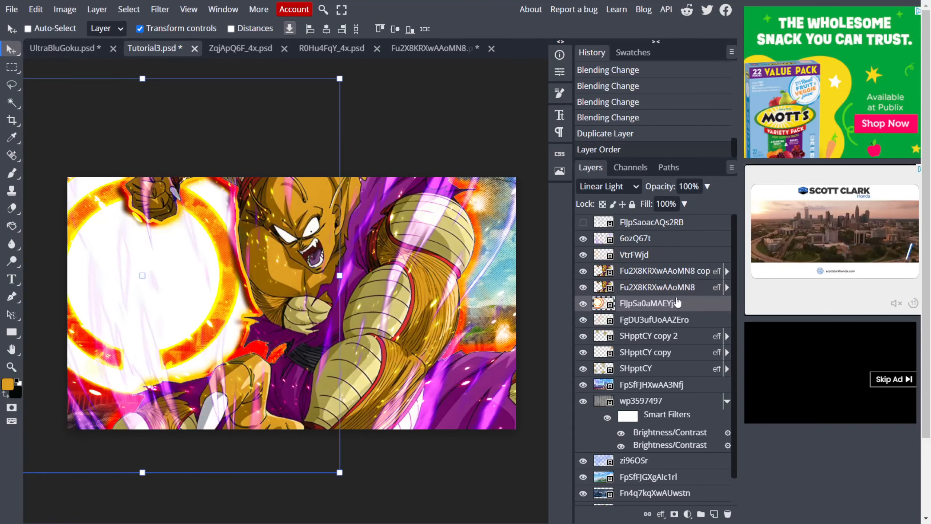
# Turn off the Drop Shadow and Outer Glow effects on the Fu2X8KRXwAAoMN8 copy layer.
pyautogui.click(681, 271)
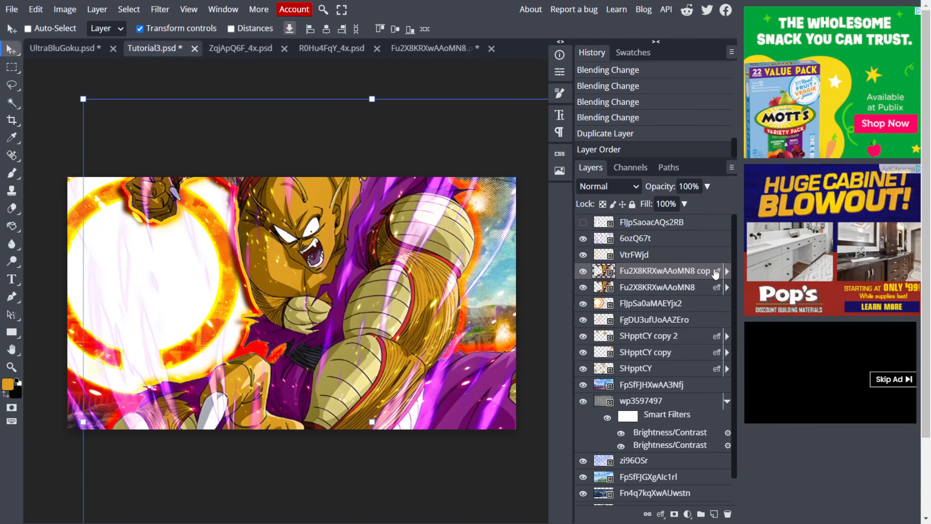
pyautogui.doubleClick(715, 272)
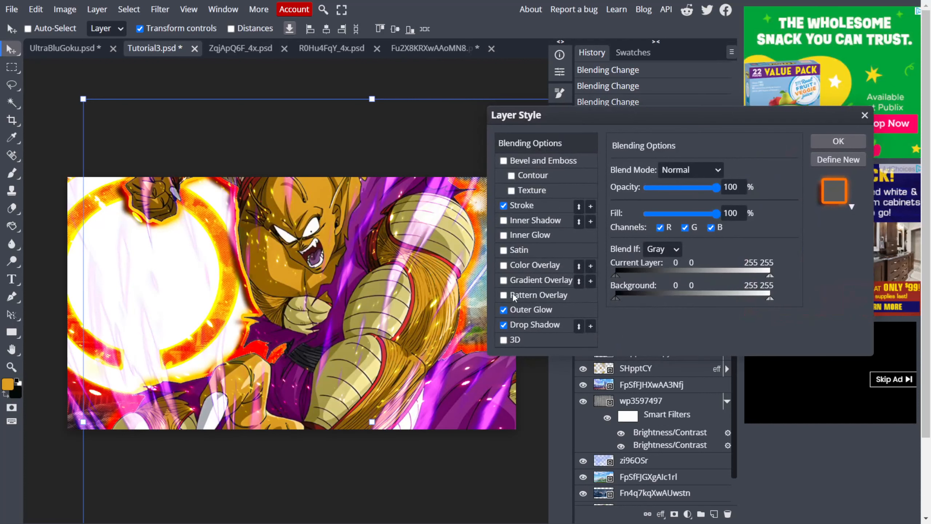
pyautogui.click(504, 324)
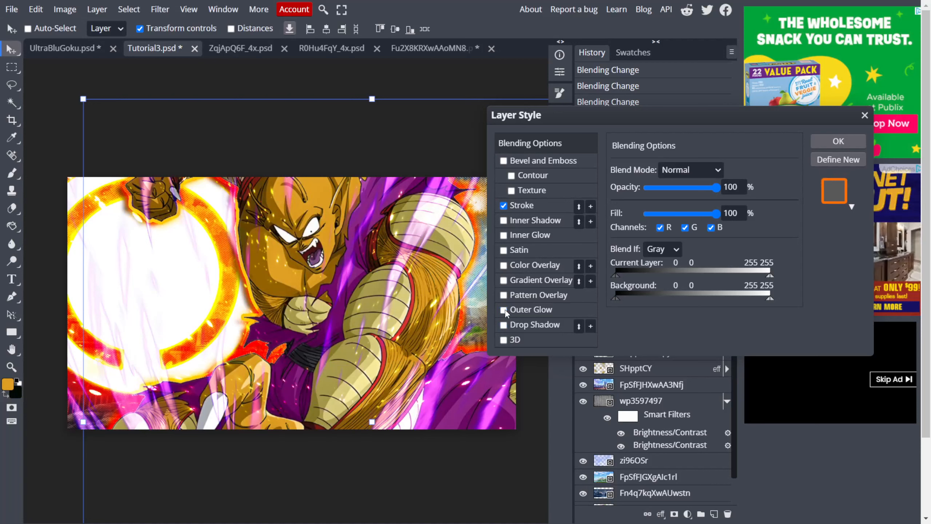
pyautogui.click(504, 310)
# Set the stroke color of the Fu2X8KRXwAAoMN8 copy layer to near-white fffcfa and apply the style.
pyautogui.click(537, 204)
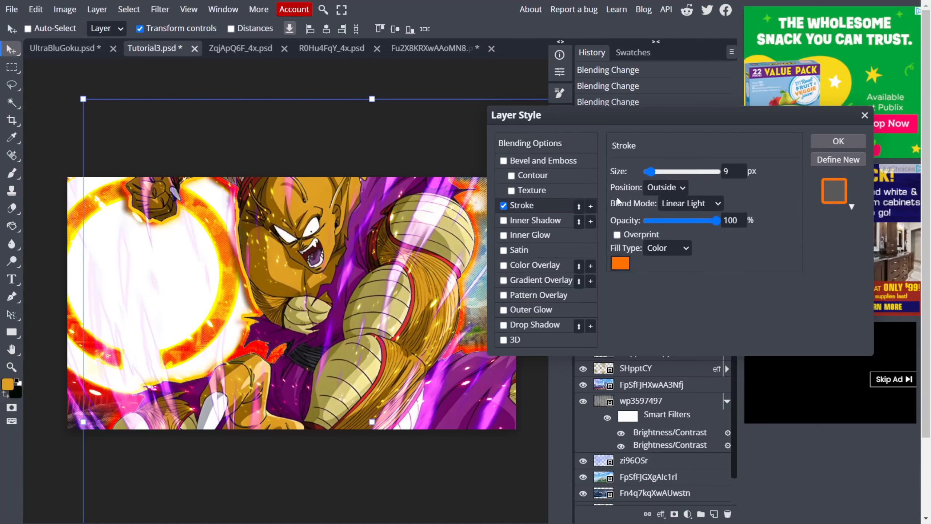
pyautogui.click(620, 263)
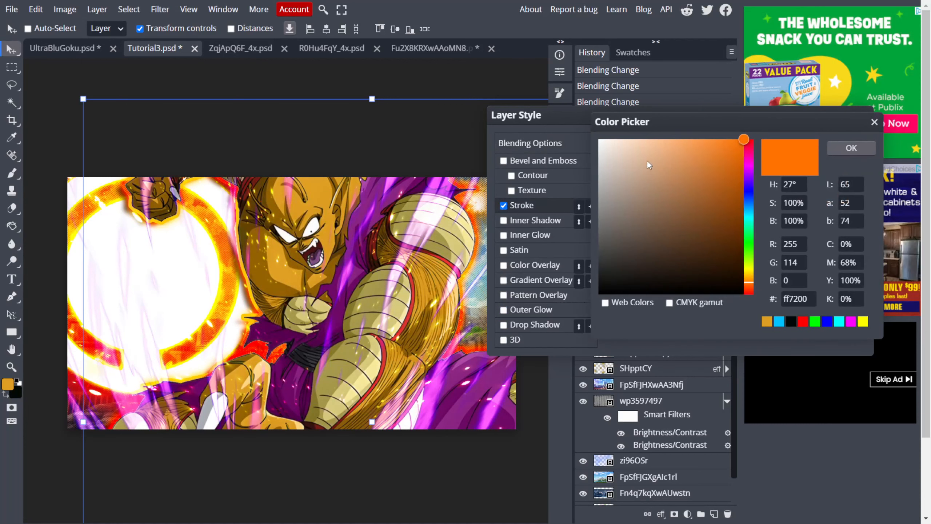
pyautogui.click(602, 139)
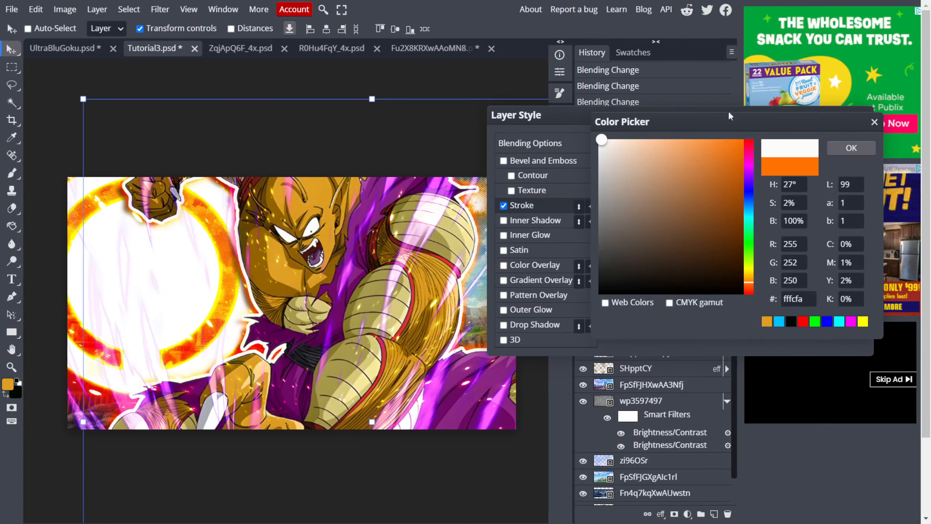
pyautogui.click(832, 146)
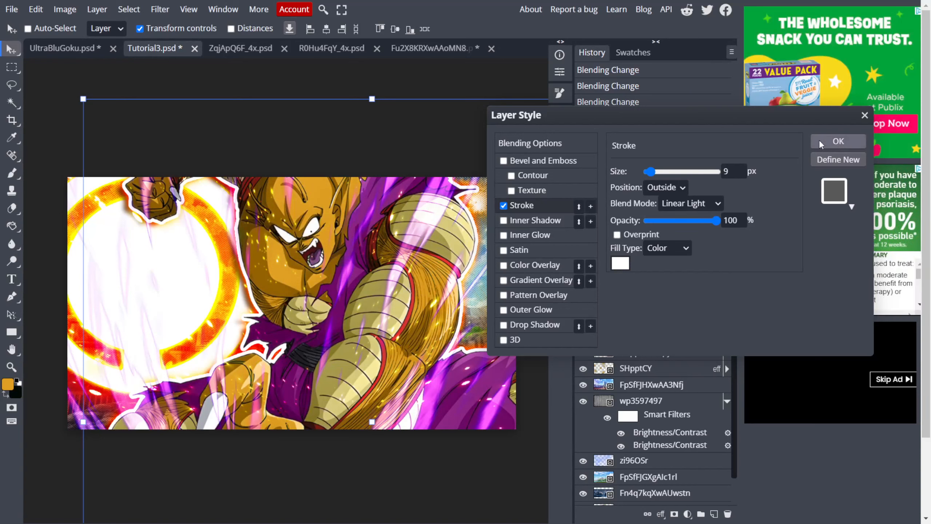
pyautogui.press('Return')
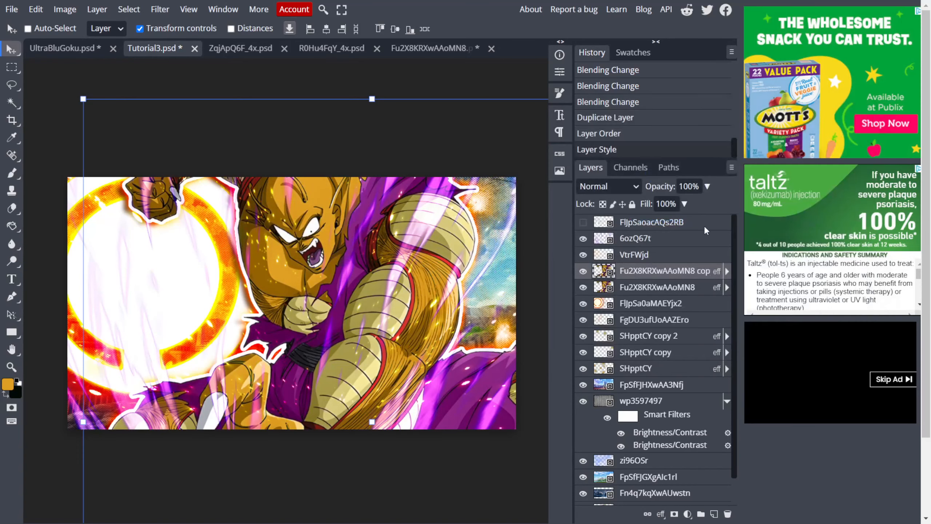
# Set the original Fu2X8KRXwAAoMN8 layer's stroke size to 18 px, keeping its position Outside.
pyautogui.doubleClick(702, 287)
pyautogui.click(554, 210)
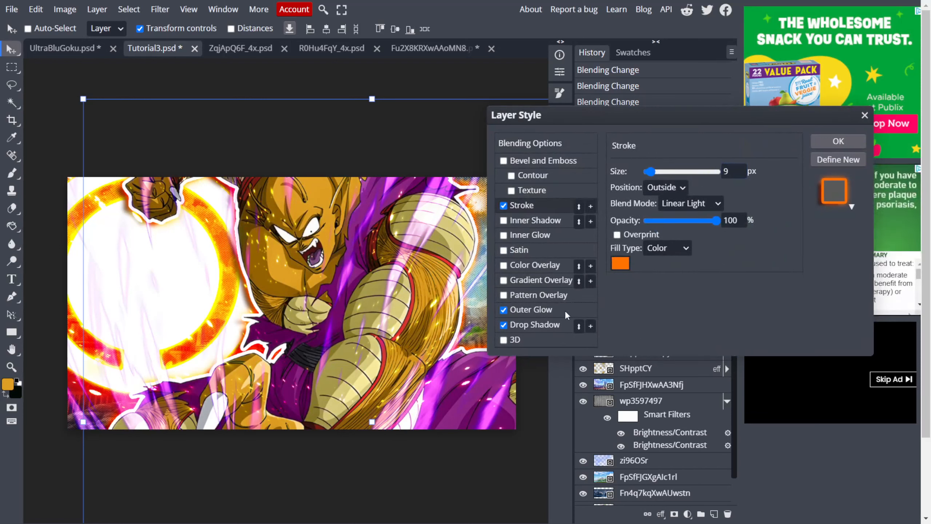
pyautogui.click(742, 174)
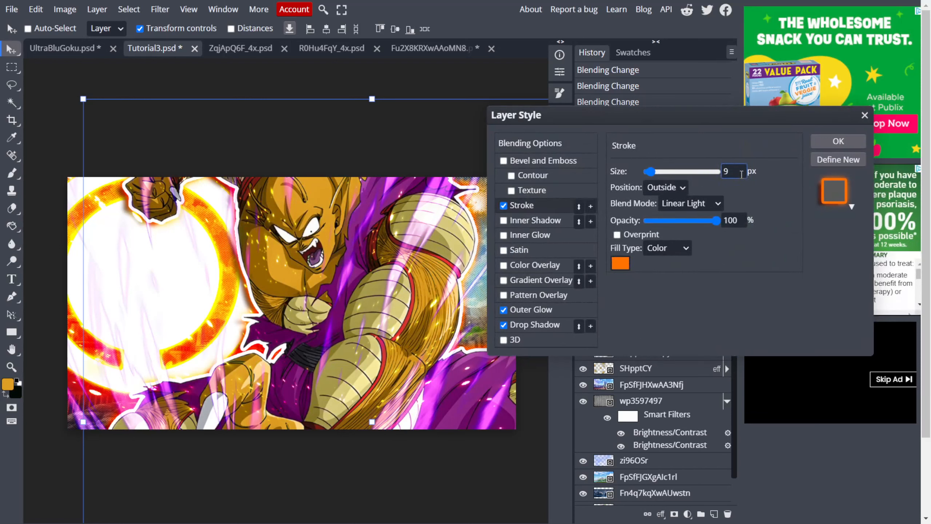
pyautogui.press('Up')
pyautogui.press('Up')
pyautogui.press('Up')
pyautogui.press('Up')
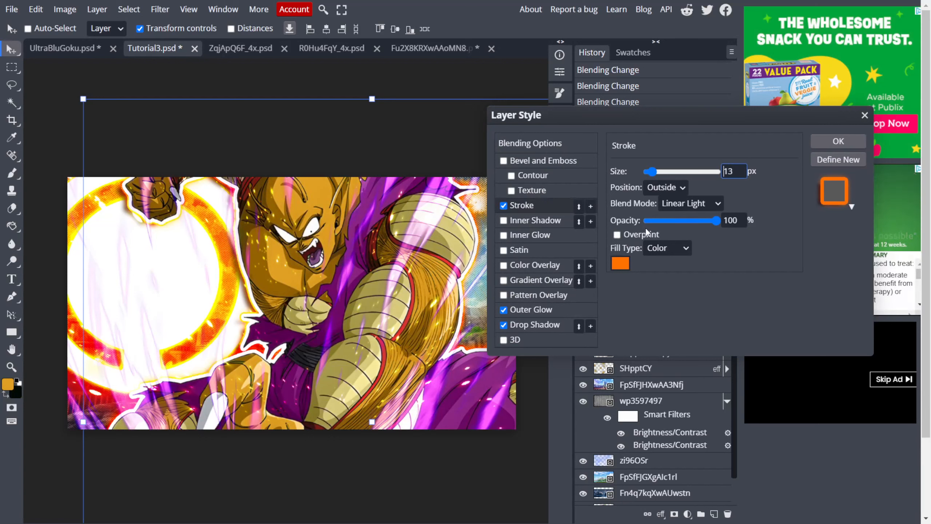
pyautogui.press('Up')
pyautogui.press('Up')
pyautogui.press('Up')
pyautogui.press('Up')
pyautogui.press('Up')
pyautogui.press('Up')
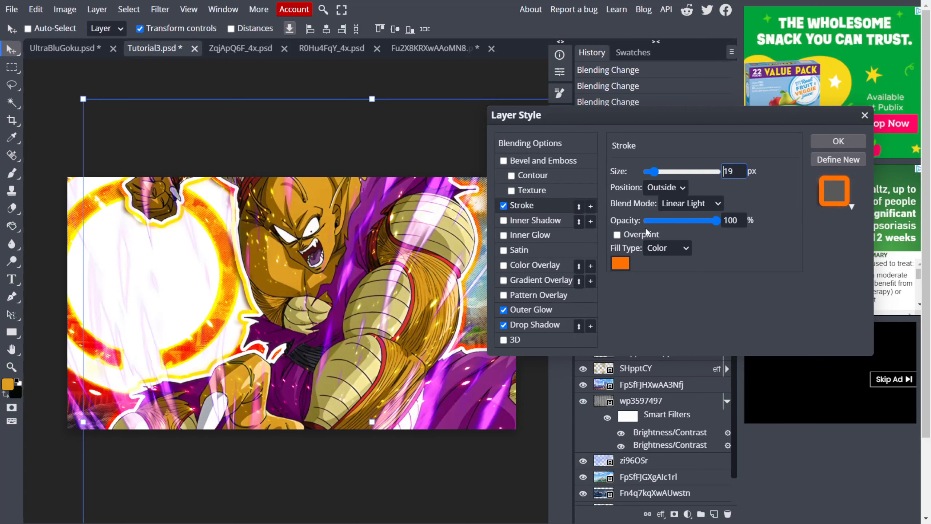
pyautogui.press('Up')
pyautogui.press('Down')
pyautogui.press('Down')
pyautogui.click(672, 191)
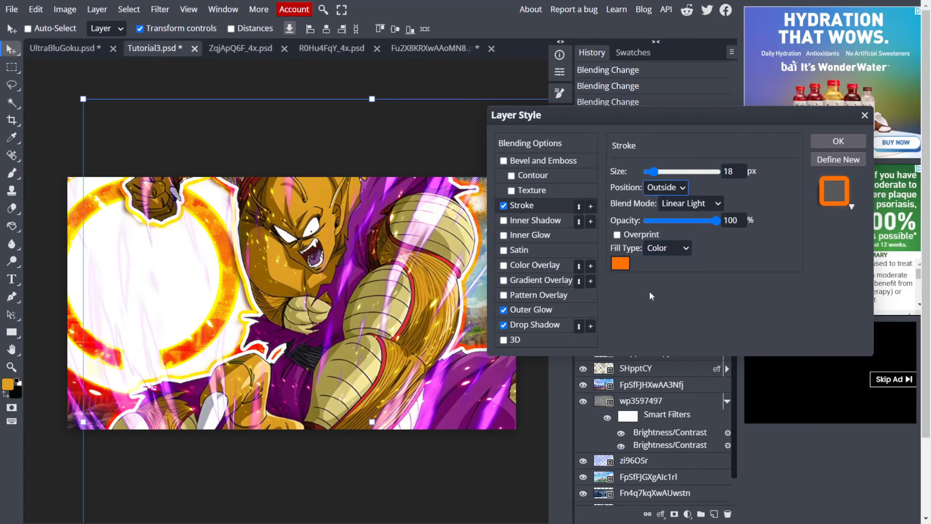
# Set the Outer Glow technique of the original Fu2X8KRXwAAoMN8 layer to Precise and apply the style.
pyautogui.click(560, 309)
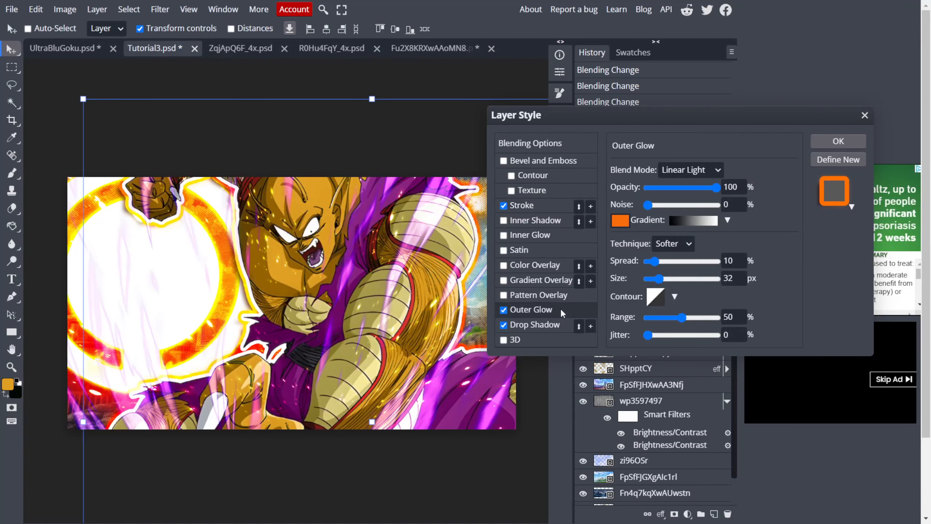
pyautogui.click(686, 248)
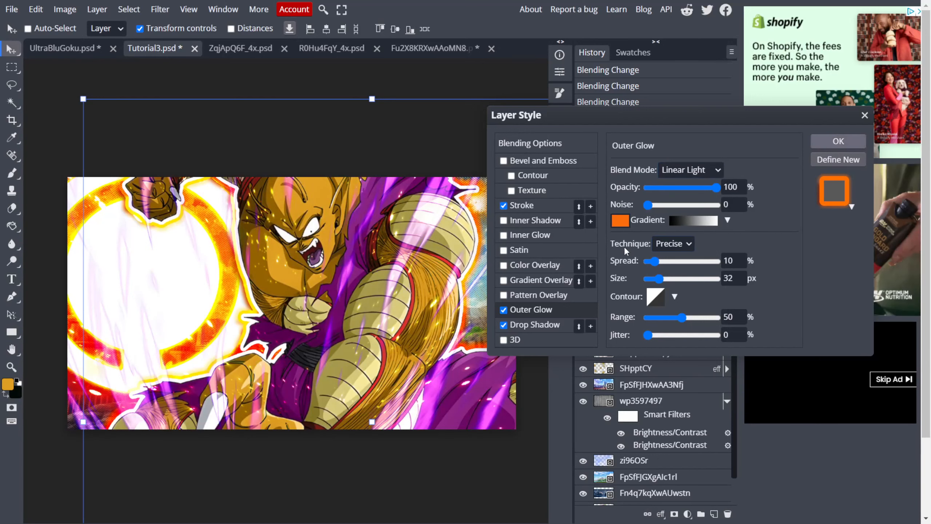
pyautogui.moveTo(397, 260); pyautogui.dragTo(404, 255)
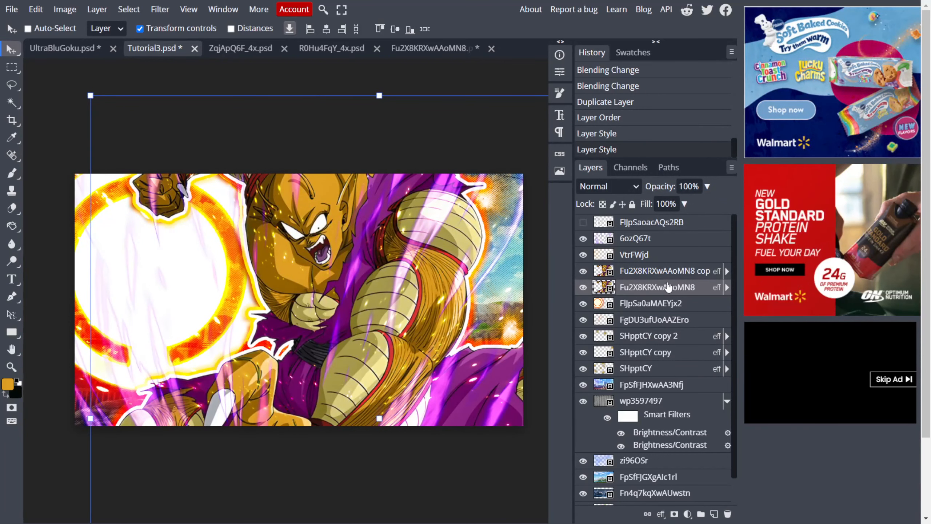
# Toggle the upper Brightness/Contrast smart filter of the wp3597497 texture layer off and on to compare the background.
pyautogui.click(621, 433)
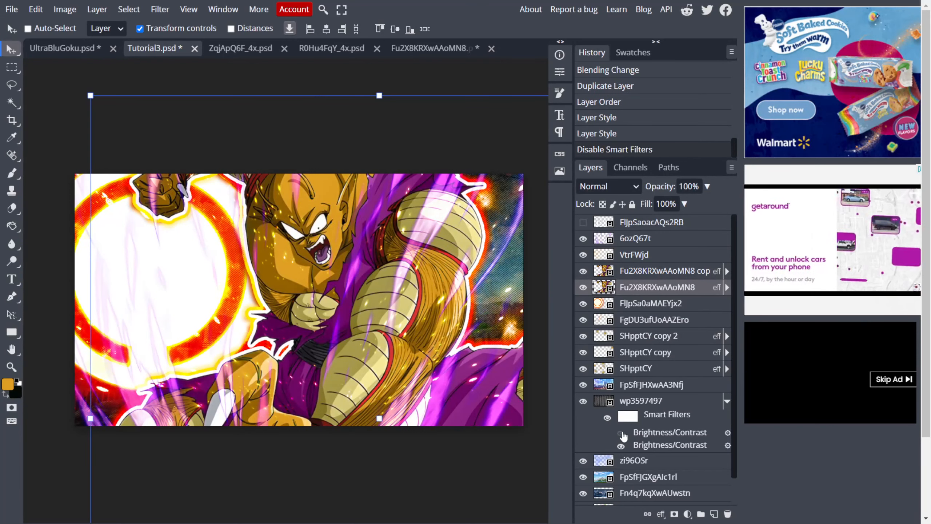
pyautogui.click(621, 433)
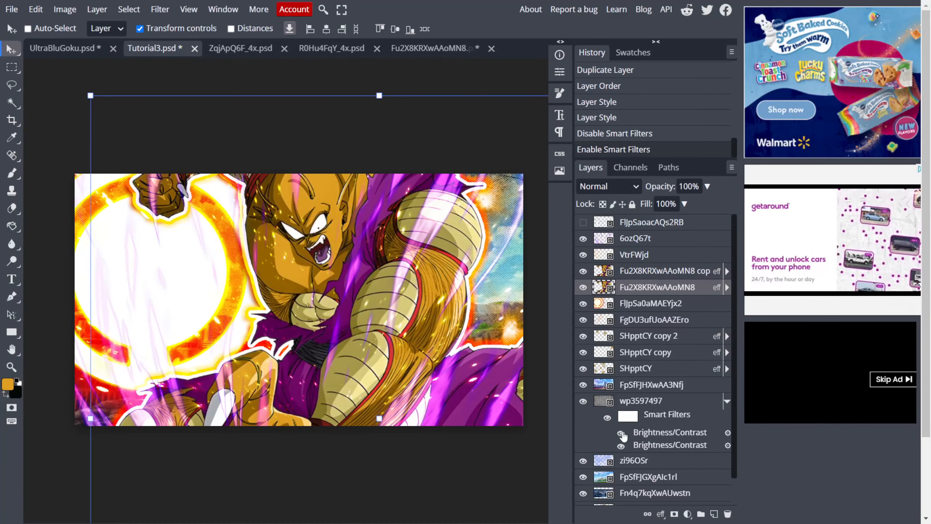
# Lower the fill of the FlJpSa0aMAEYjx2 energy ring layer to 64%.
pyautogui.click(660, 303)
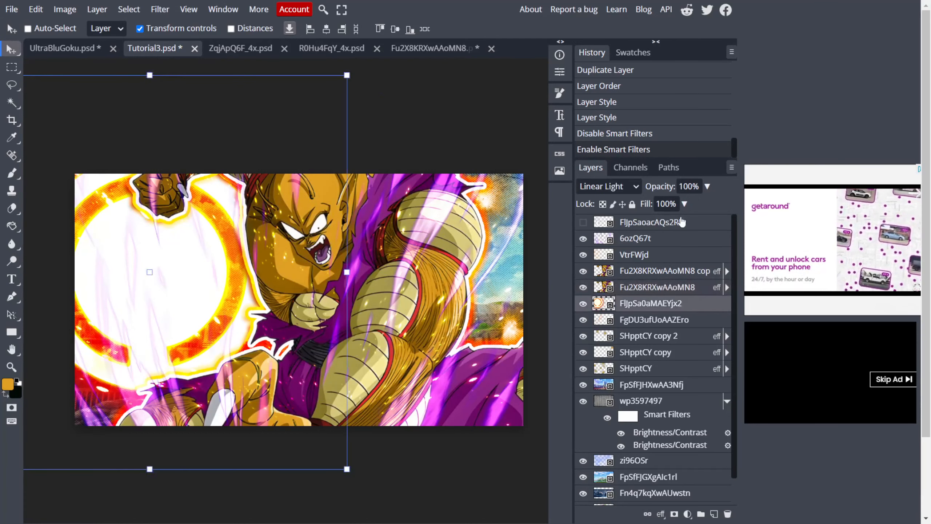
pyautogui.click(685, 203)
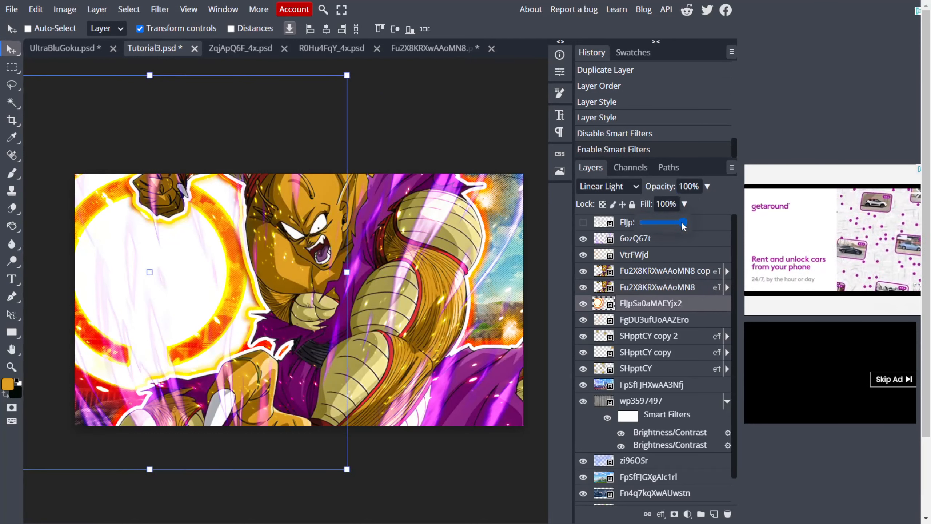
pyautogui.moveTo(684, 224)
pyautogui.mouseDown()
pyautogui.moveTo(658, 231)
pyautogui.moveTo(670, 229)
pyautogui.mouseUp()
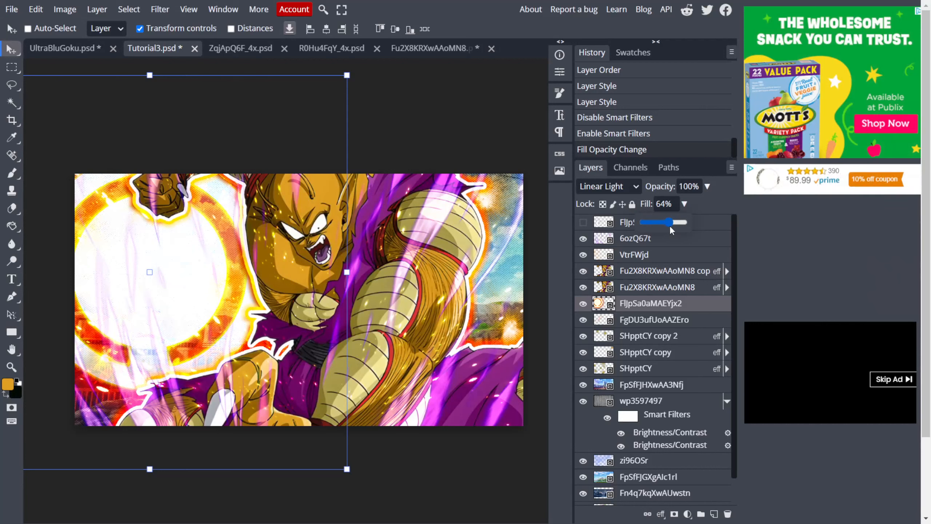
pyautogui.click(710, 201)
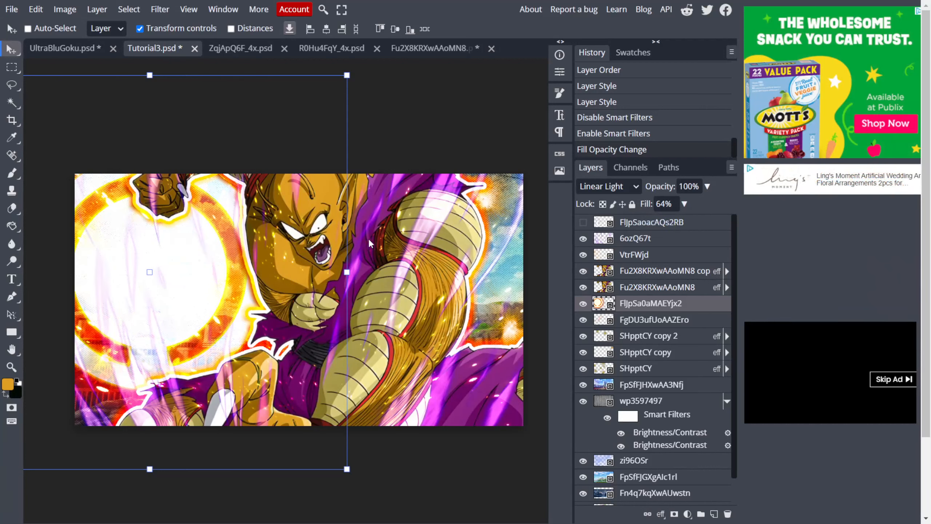
pyautogui.scroll(2, 369, 242)
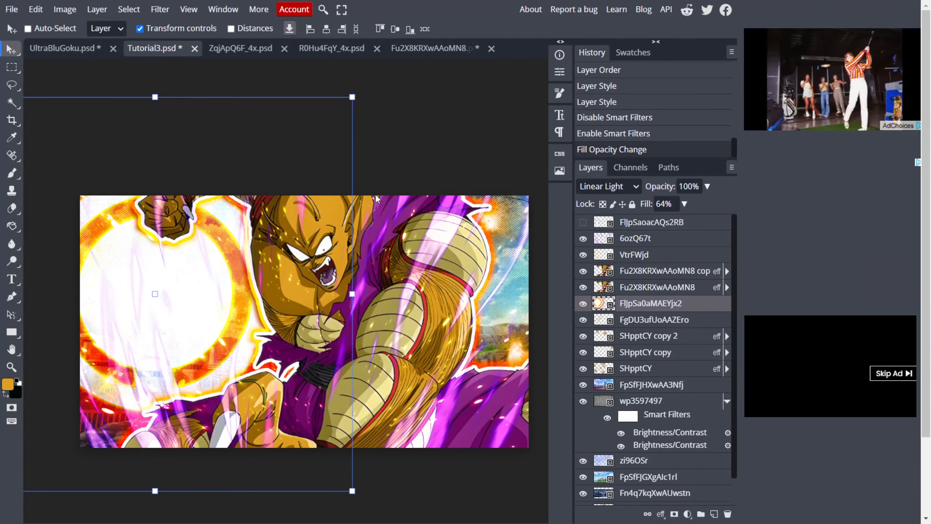
pyautogui.scroll(-1, 671, 460)
pyautogui.scroll(-1, 671, 460)
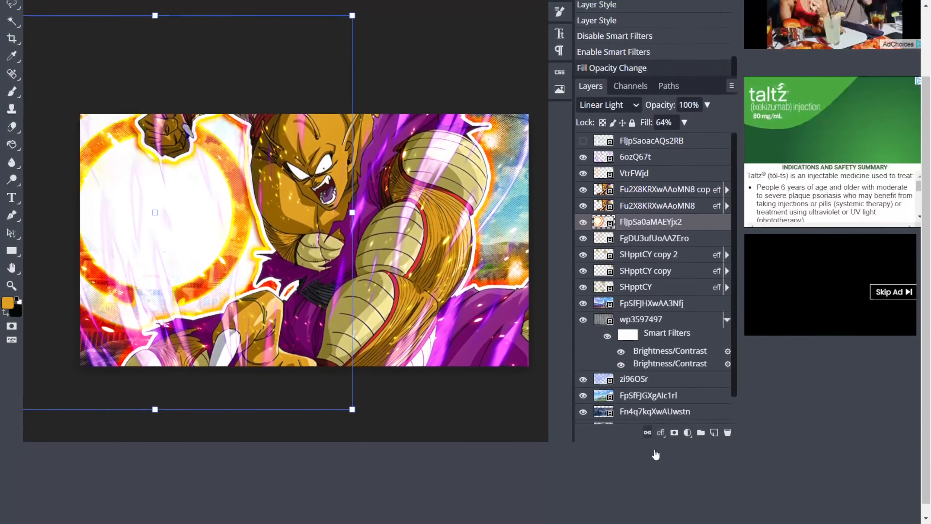
pyautogui.scroll(-1, 665, 421)
pyautogui.click(664, 403)
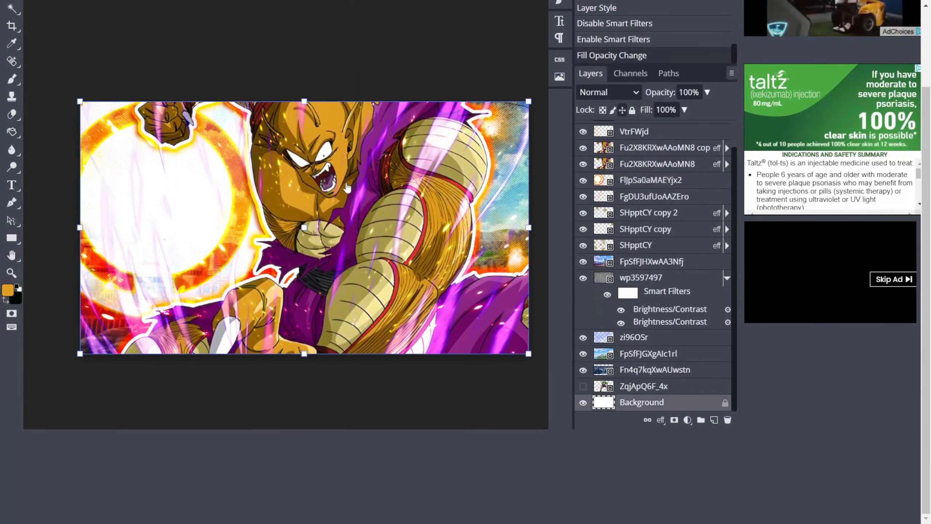
pyautogui.scroll(2, 769, 428)
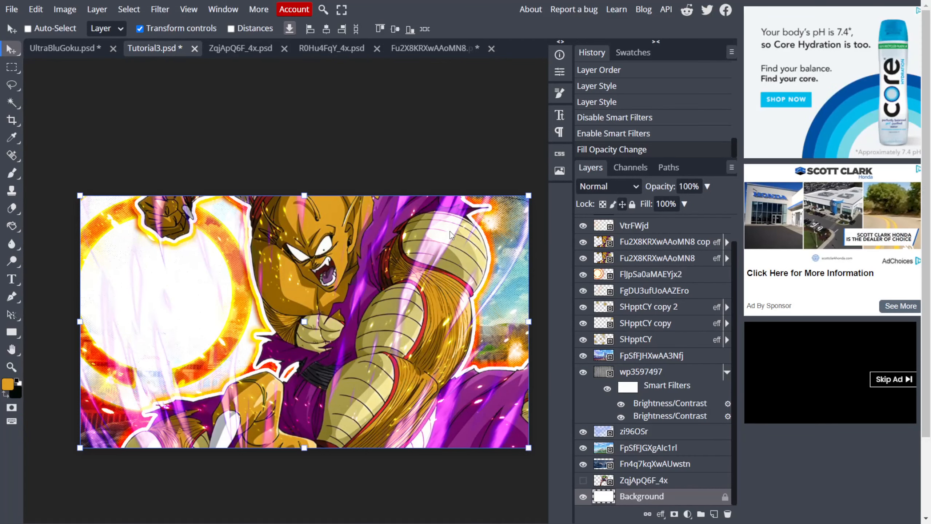
pyautogui.scroll(1, 611, 356)
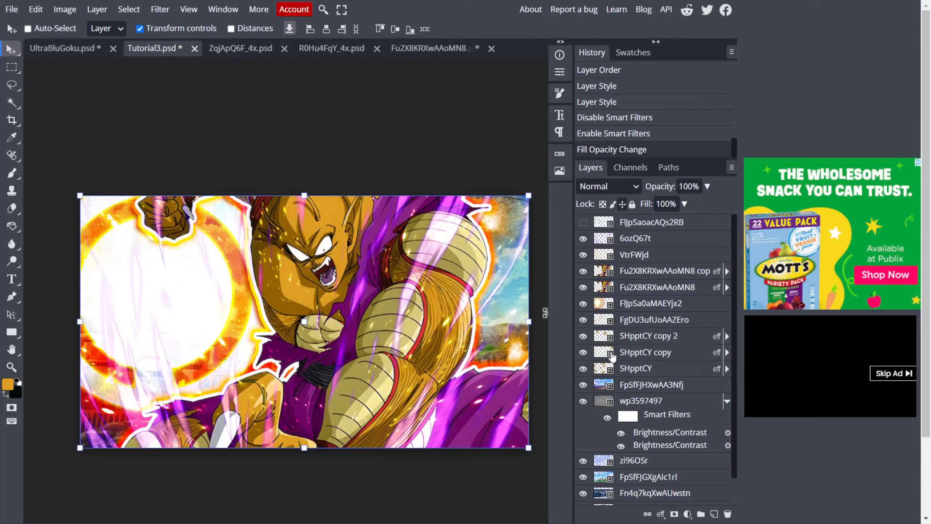
# Duplicate the 6ozQ67t layer to intensify the purple energy streaks.
pyautogui.click(674, 244)
pyautogui.rightClick(673, 244)
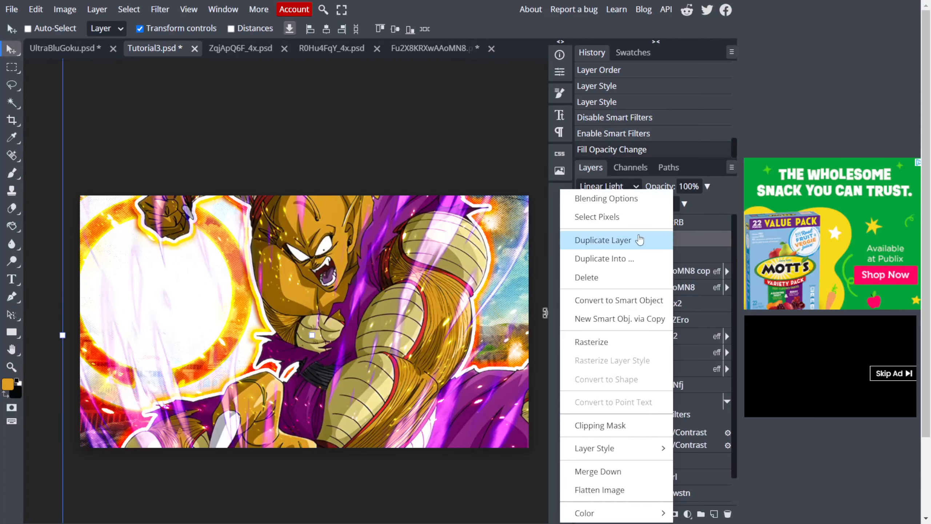
pyautogui.click(639, 240)
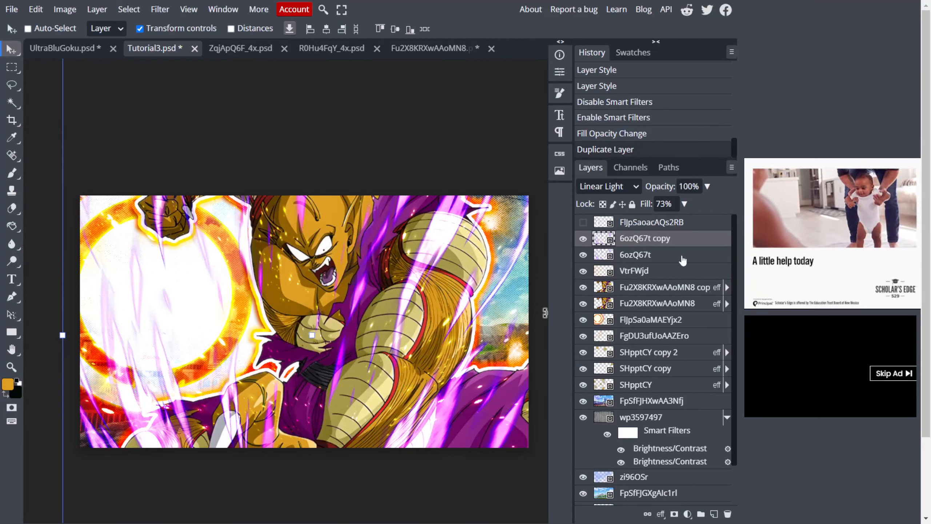
pyautogui.doubleClick(678, 385)
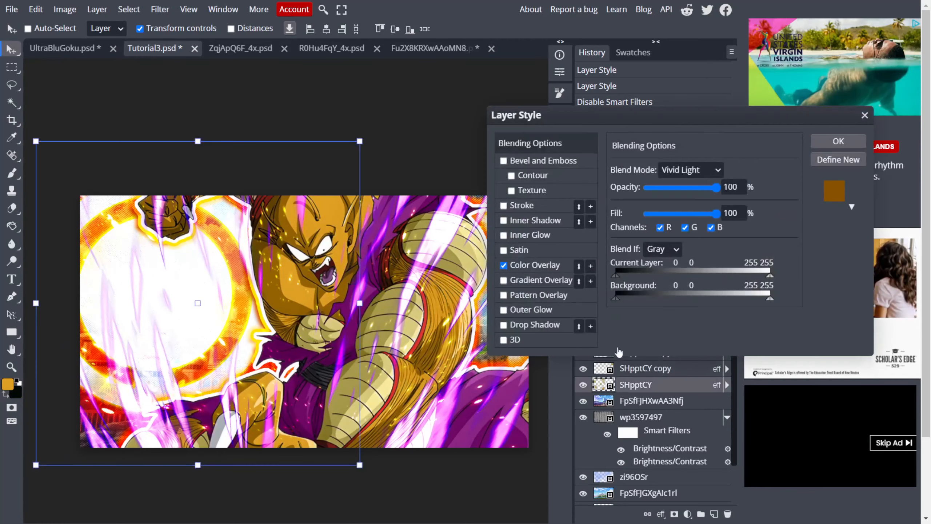
pyautogui.click(553, 266)
pyautogui.click(764, 188)
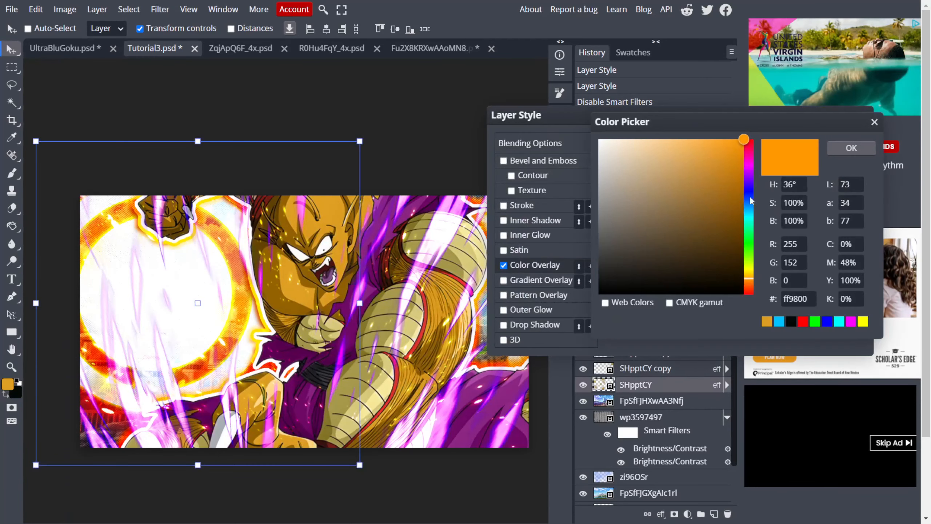
pyautogui.click(751, 169)
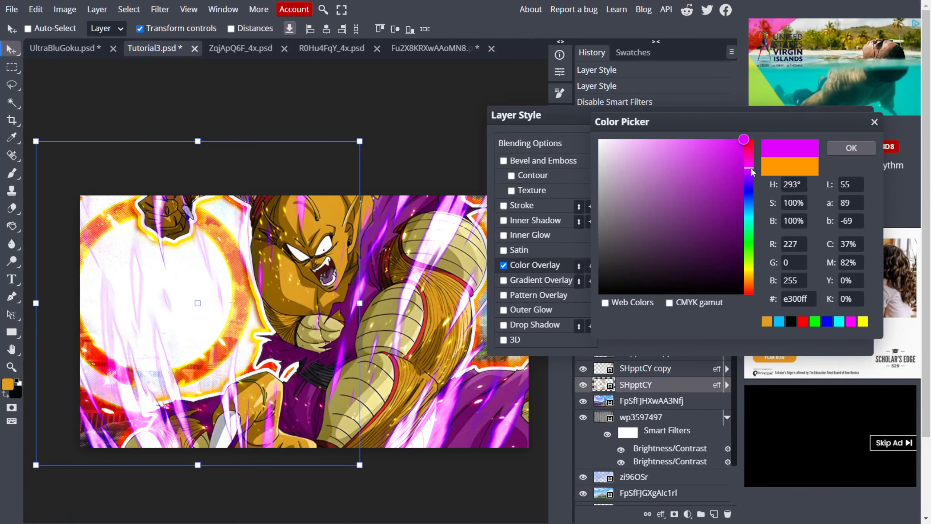
pyautogui.click(874, 123)
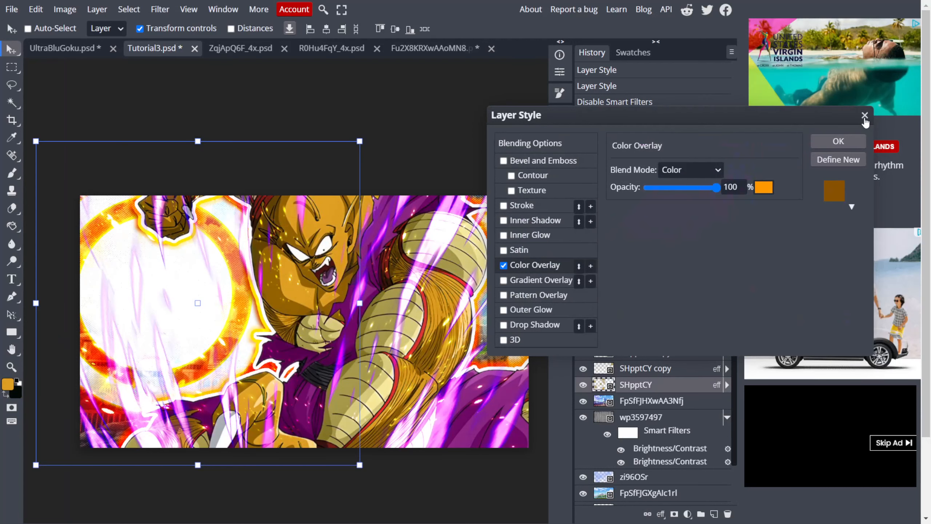
pyautogui.click(864, 117)
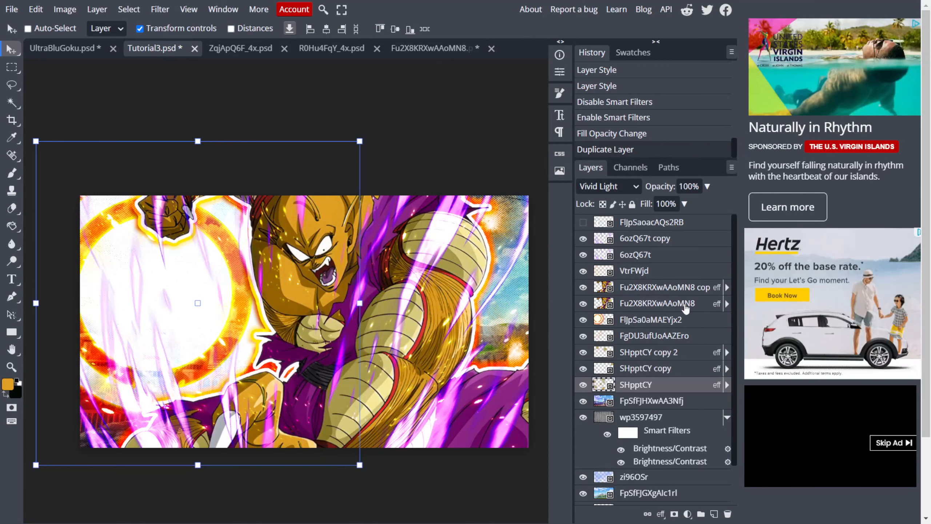
# Select the zi96OSr layer beneath the wp3597497 texture.
pyautogui.click(688, 487)
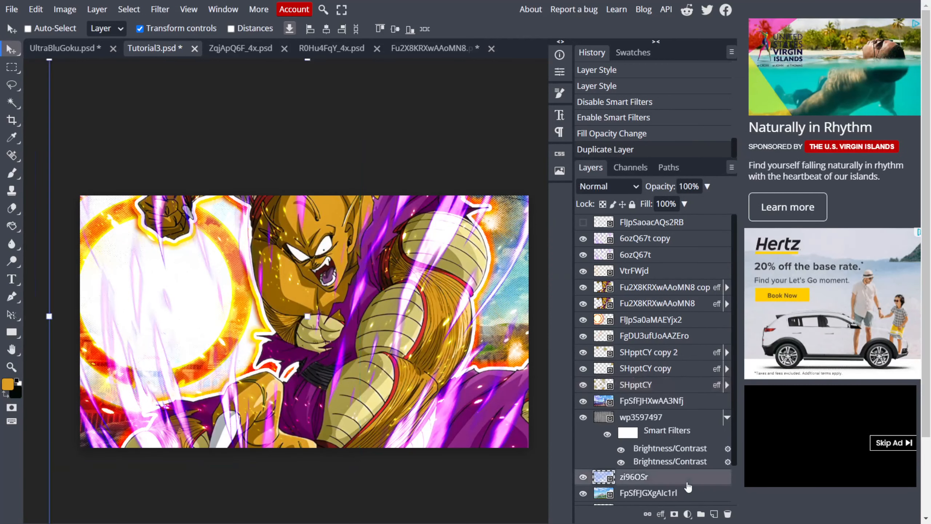